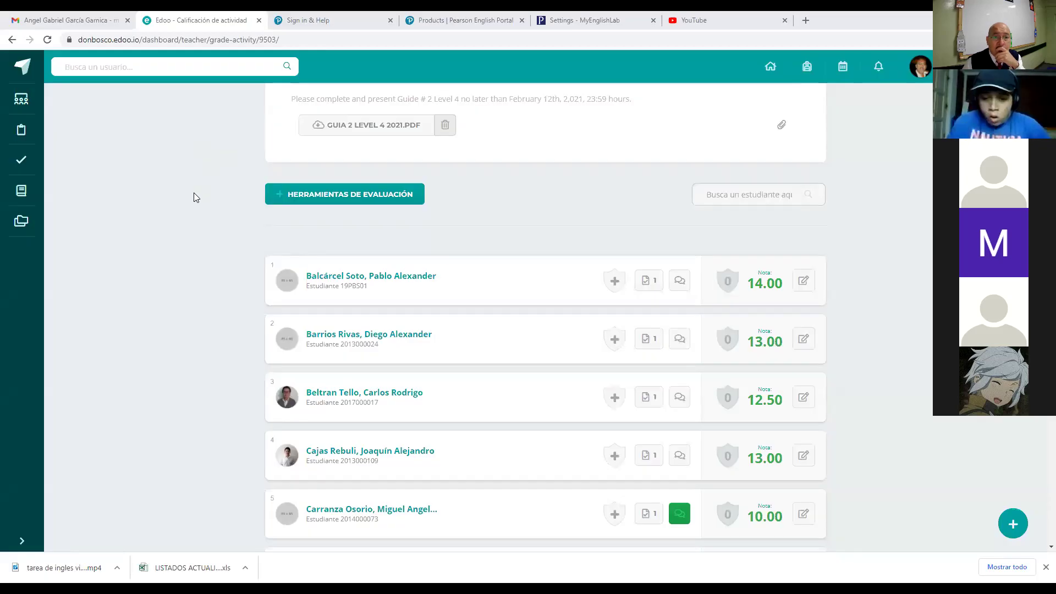
scroll(201, 220, up, 2)
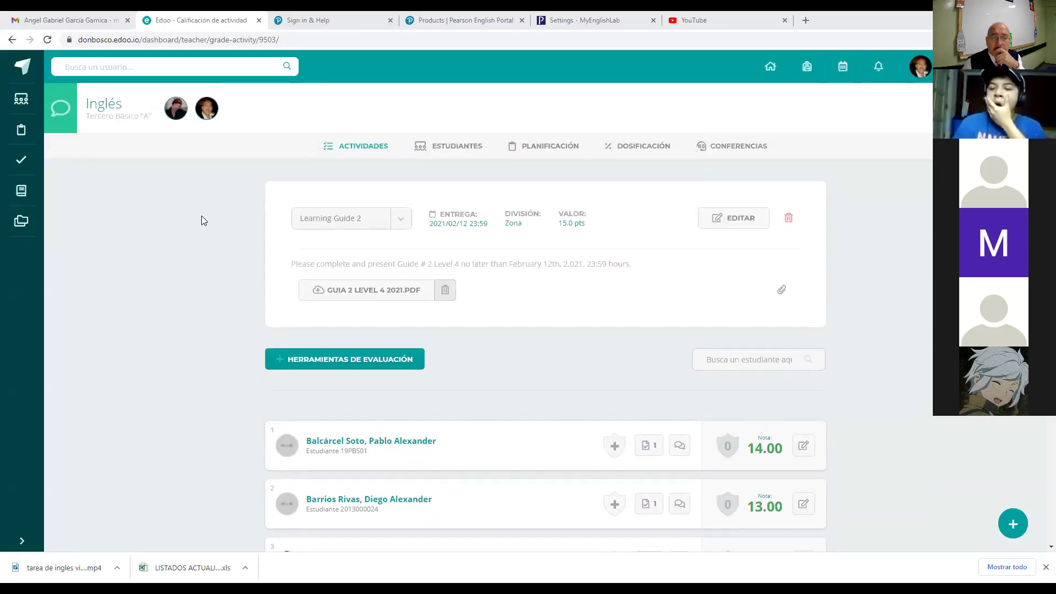
scroll(202, 221, down, 1)
scroll(201, 220, down, 1)
scroll(201, 220, down, 1)
scroll(201, 219, up, 1)
scroll(208, 221, down, 1)
scroll(214, 222, down, 1)
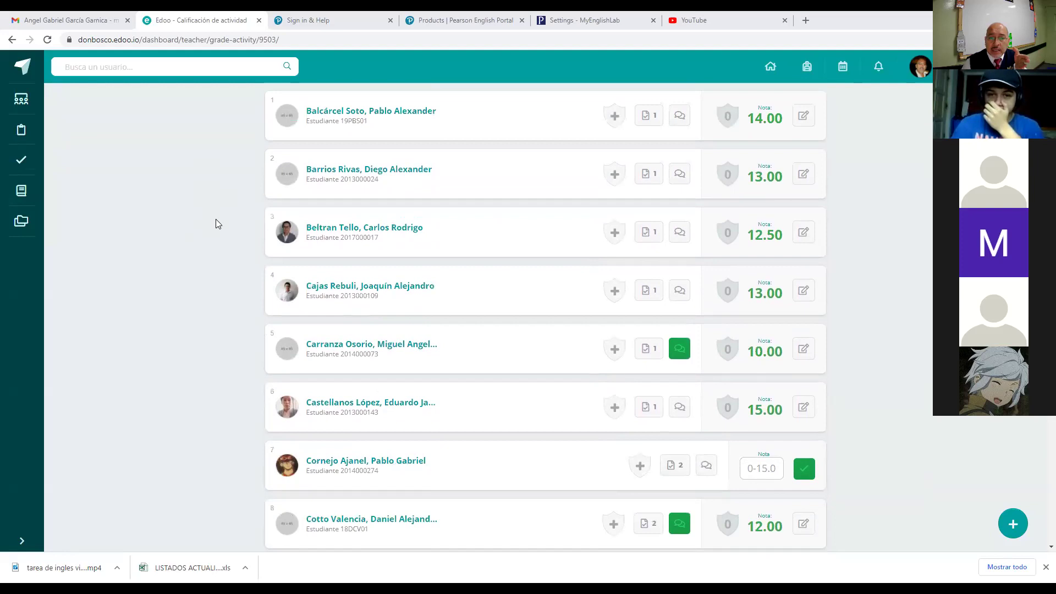
scroll(215, 219, up, 1)
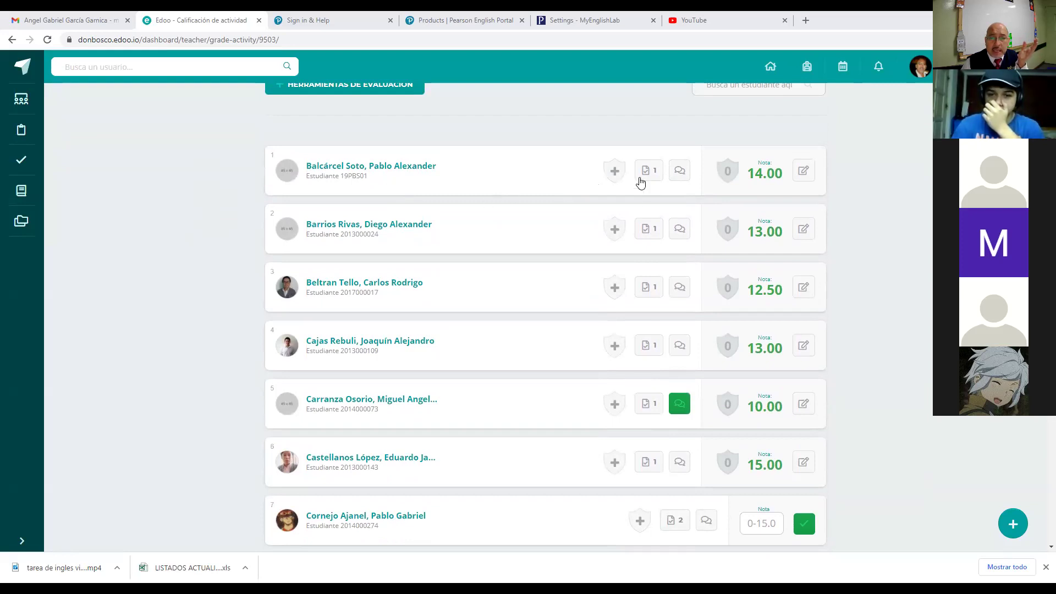
scroll(578, 189, up, 3)
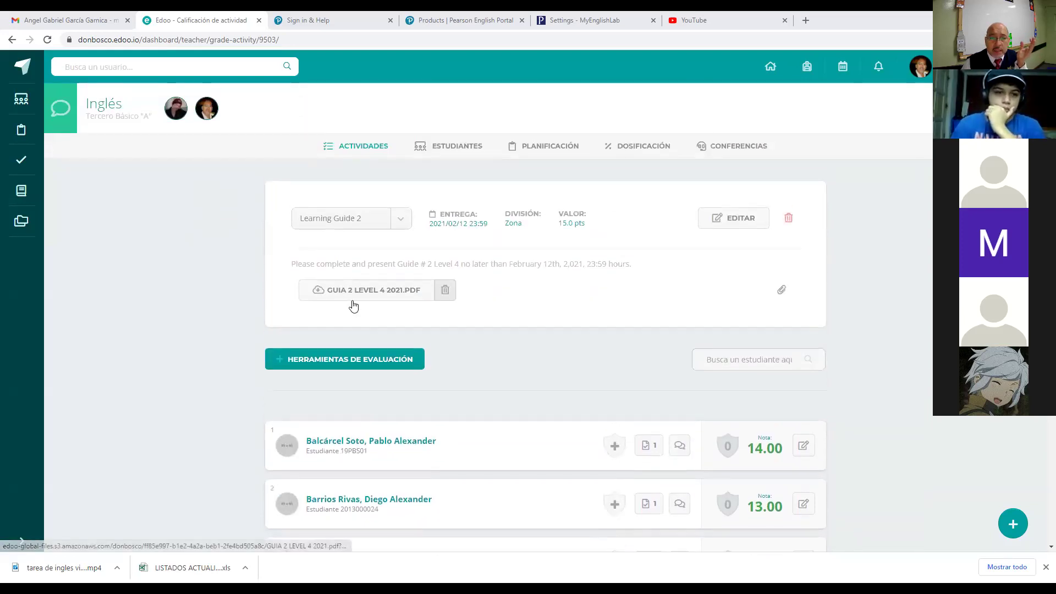
scroll(479, 320, down, 2)
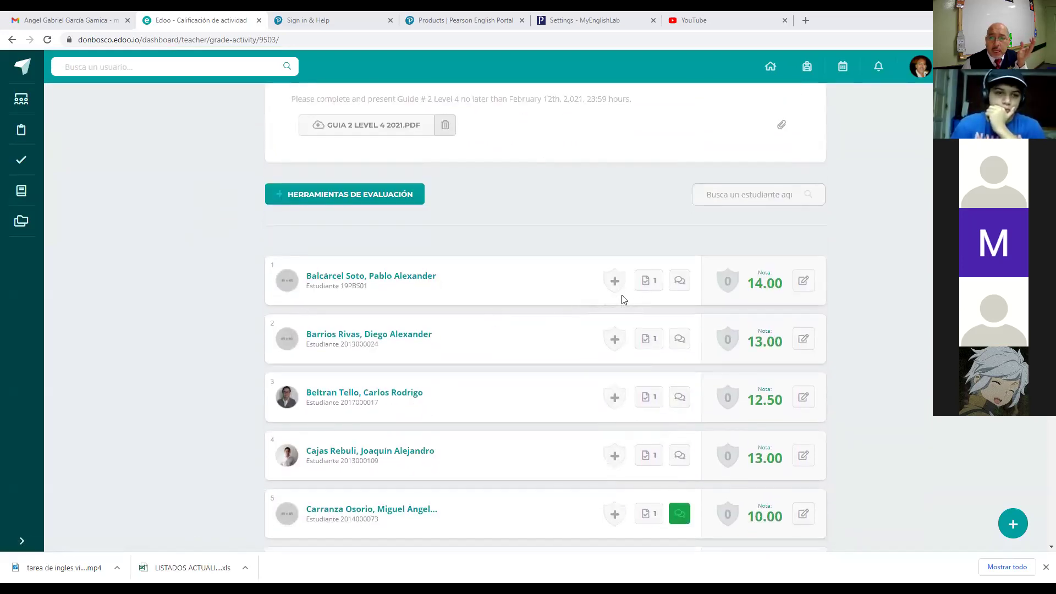
Open the first student's Learning Guide 2 submission and close the Archivos panel to review it.
click(646, 281)
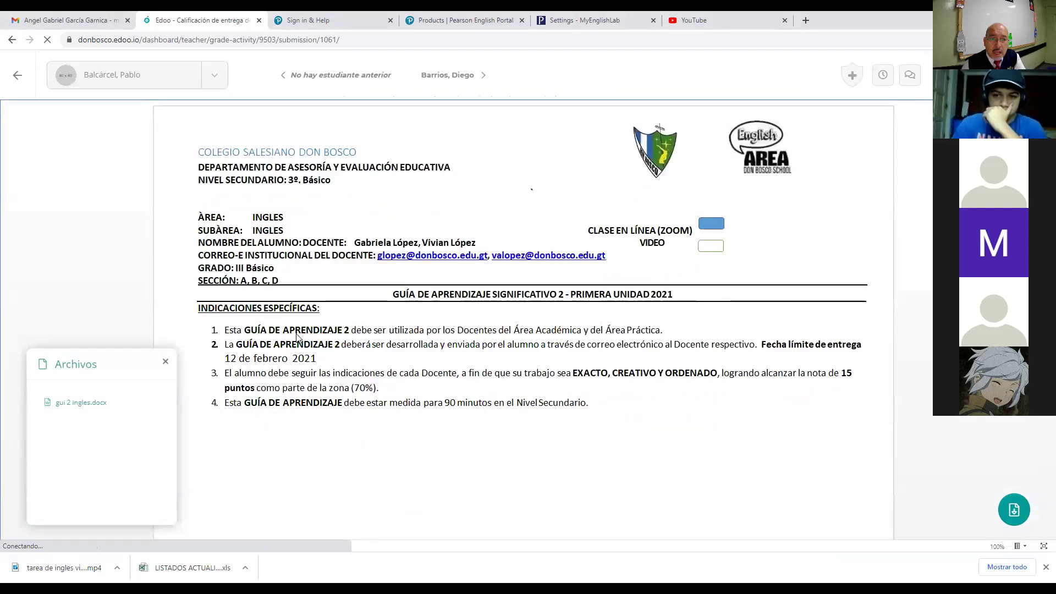
click(164, 361)
scroll(365, 366, down, 2)
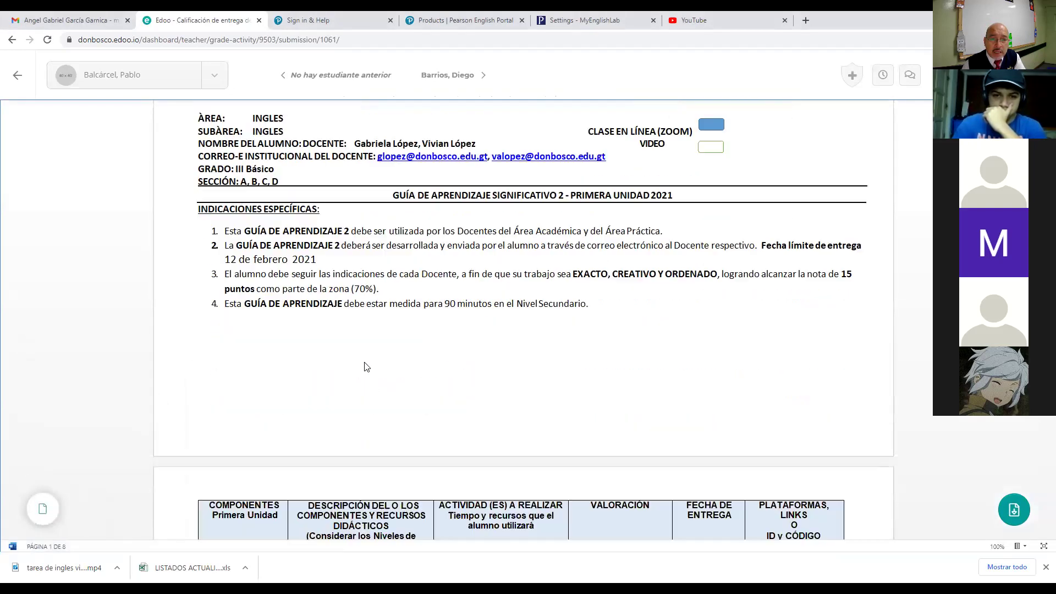
scroll(365, 367, down, 1)
scroll(365, 366, down, 2)
scroll(378, 374, down, 2)
scroll(378, 374, down, 2)
scroll(377, 374, down, 1)
scroll(378, 374, down, 2)
scroll(381, 379, down, 1)
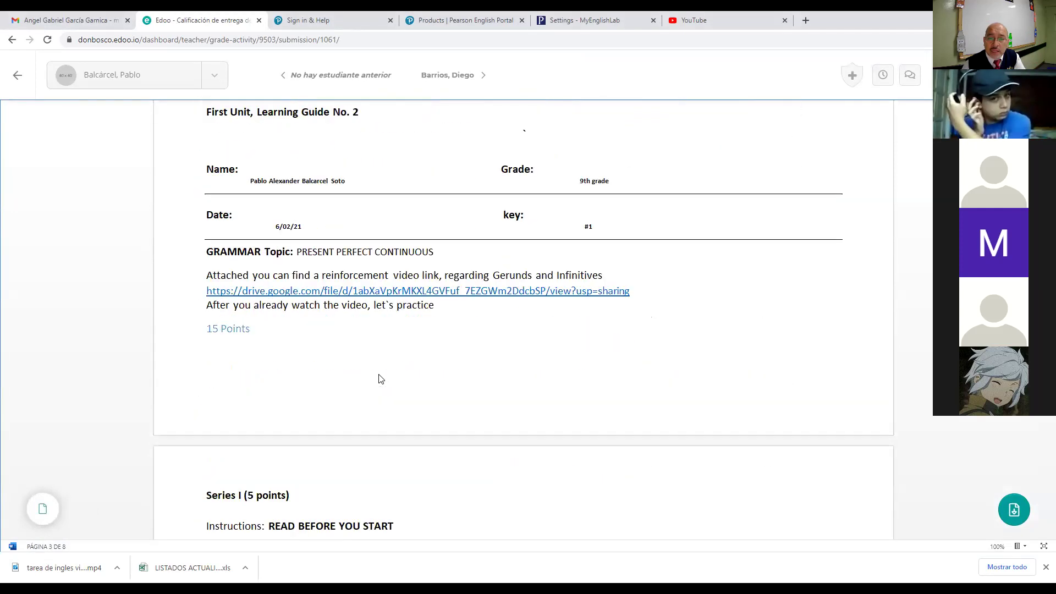
scroll(380, 378, down, 2)
scroll(381, 379, down, 1)
scroll(380, 377, down, 3)
scroll(382, 375, down, 1)
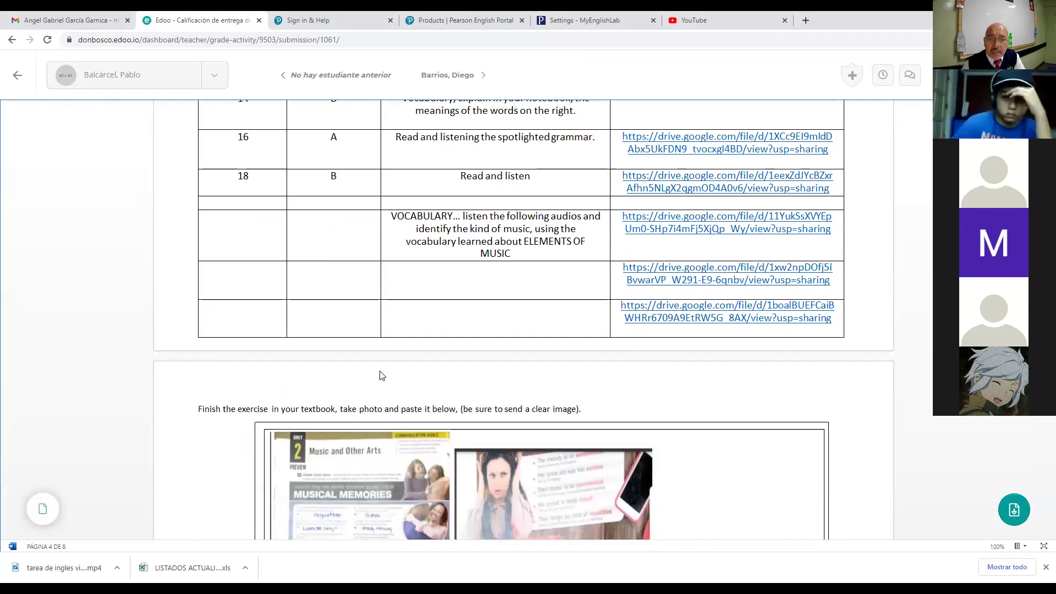
scroll(380, 375, down, 1)
scroll(381, 376, up, 2)
scroll(381, 374, up, 1)
scroll(380, 374, up, 1)
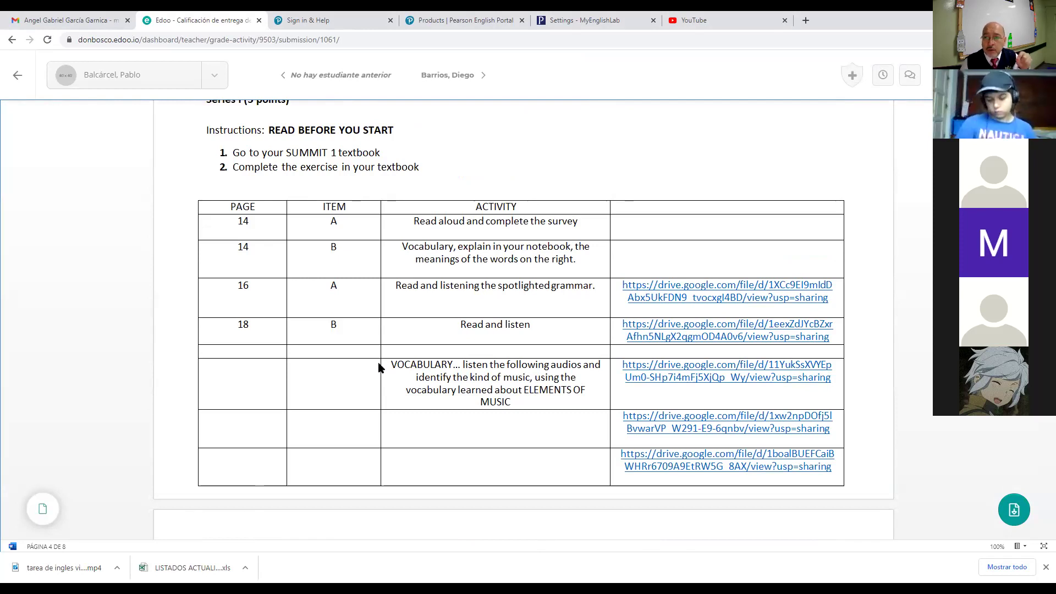
scroll(379, 367, down, 1)
scroll(379, 367, down, 1)
scroll(379, 365, down, 2)
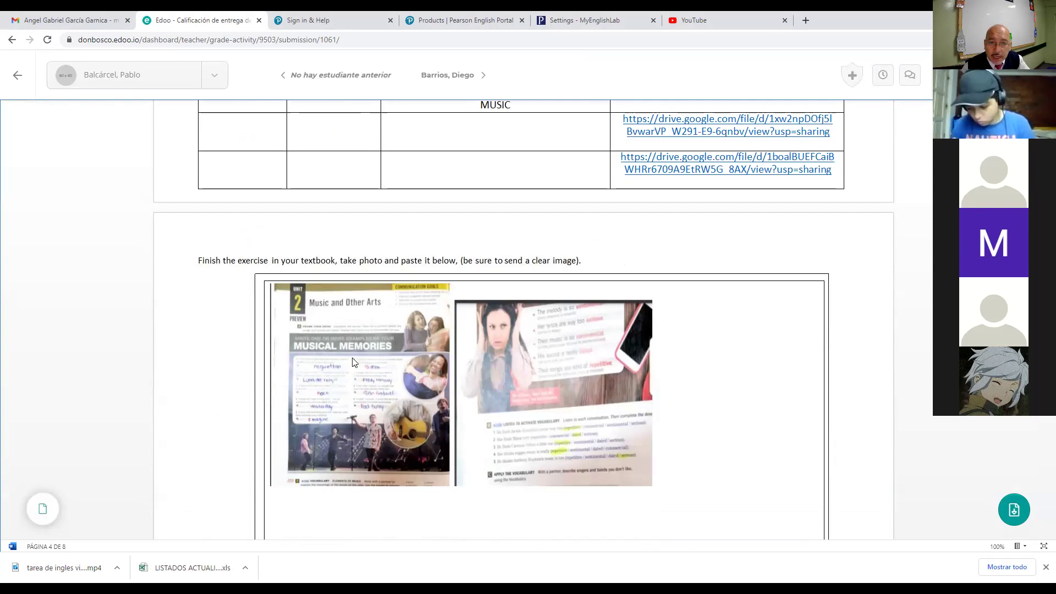
scroll(367, 383, down, 1)
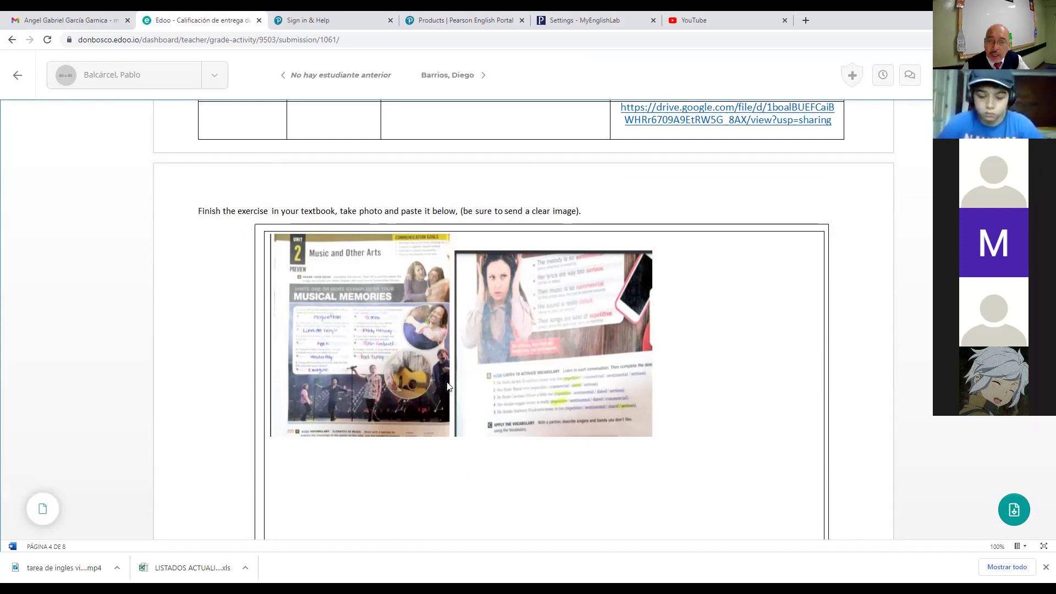
scroll(450, 360, down, 2)
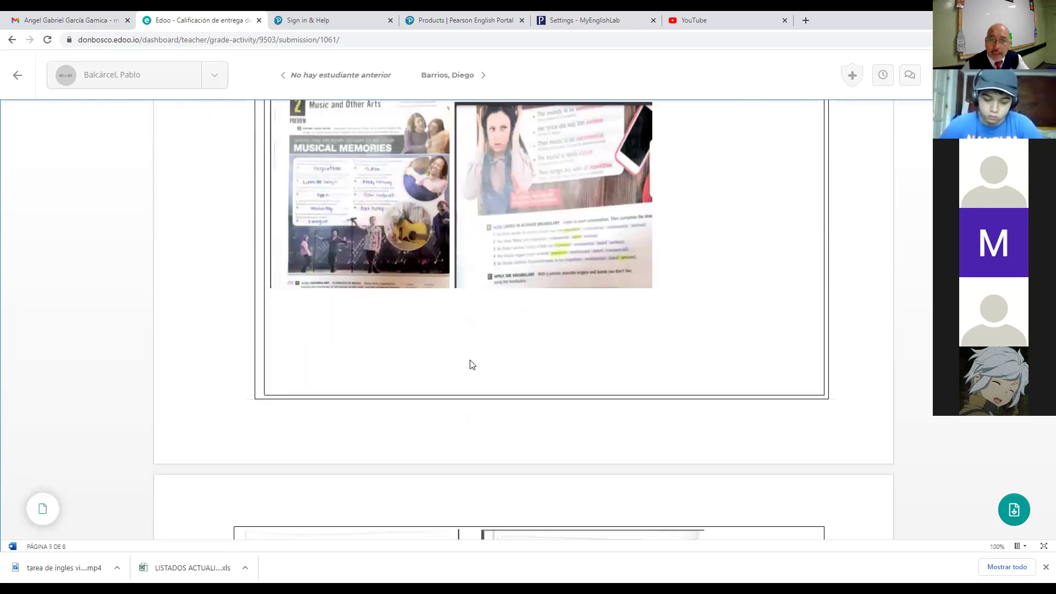
scroll(470, 357, up, 1)
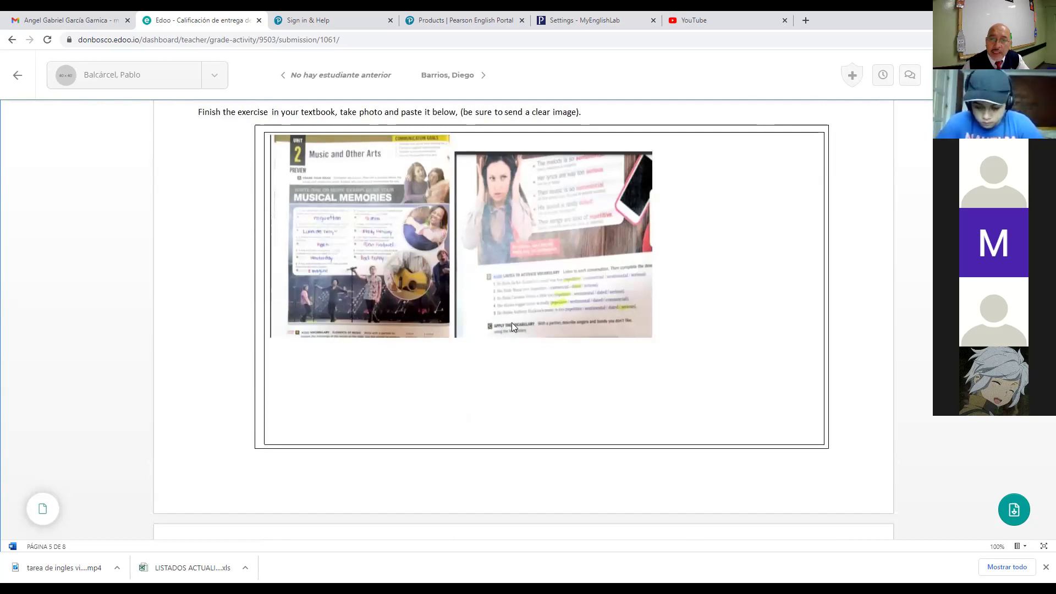
scroll(476, 356, down, 2)
scroll(476, 355, down, 2)
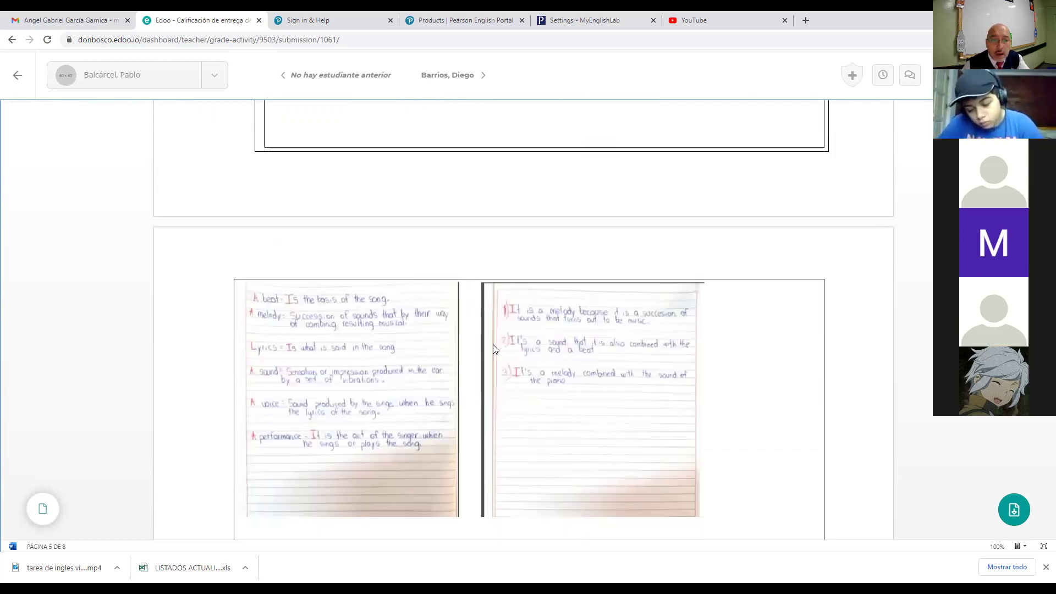
scroll(479, 347, down, 2)
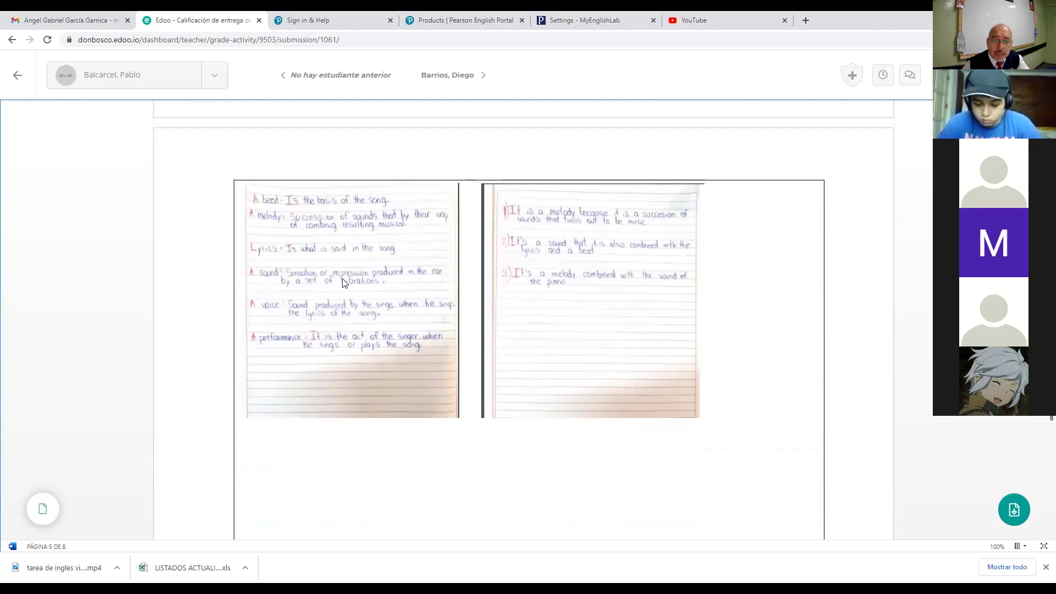
scroll(406, 313, down, 1)
scroll(407, 312, down, 1)
scroll(407, 315, up, 2)
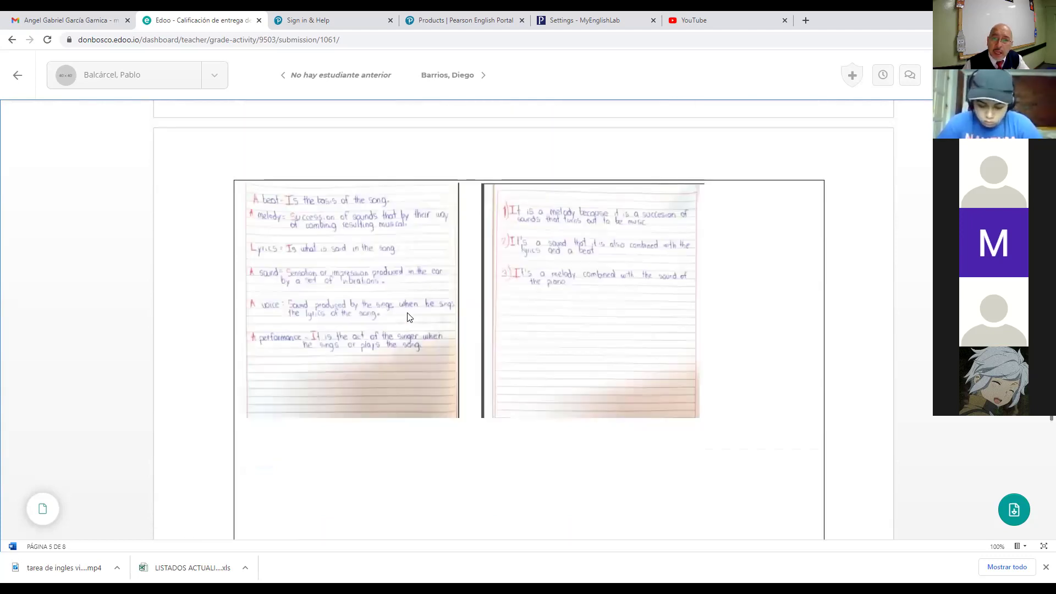
scroll(437, 353, down, 3)
scroll(460, 363, down, 2)
scroll(460, 363, down, 1)
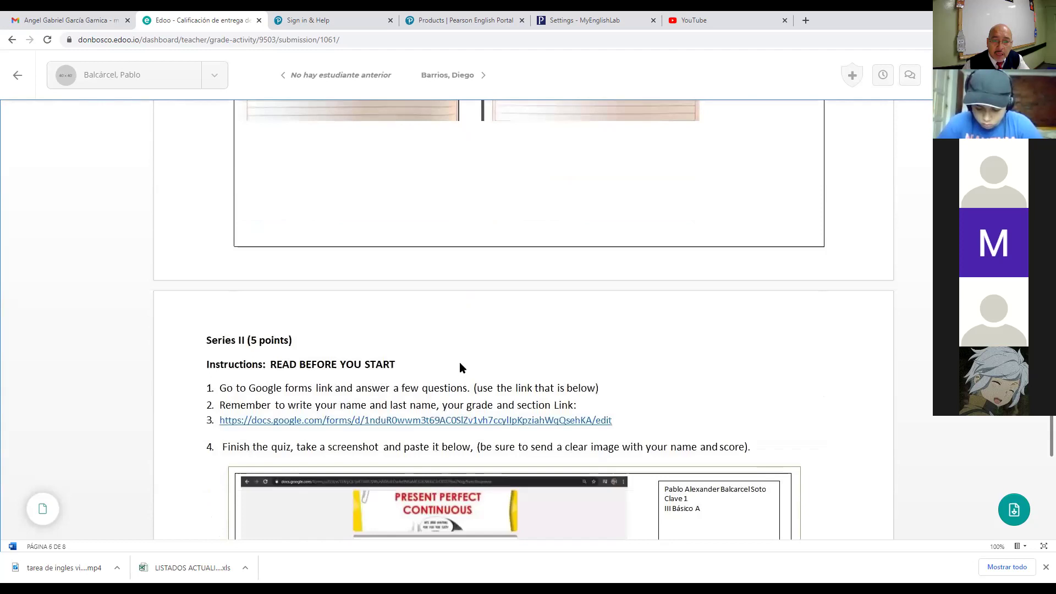
scroll(460, 362, down, 1)
scroll(459, 365, down, 1)
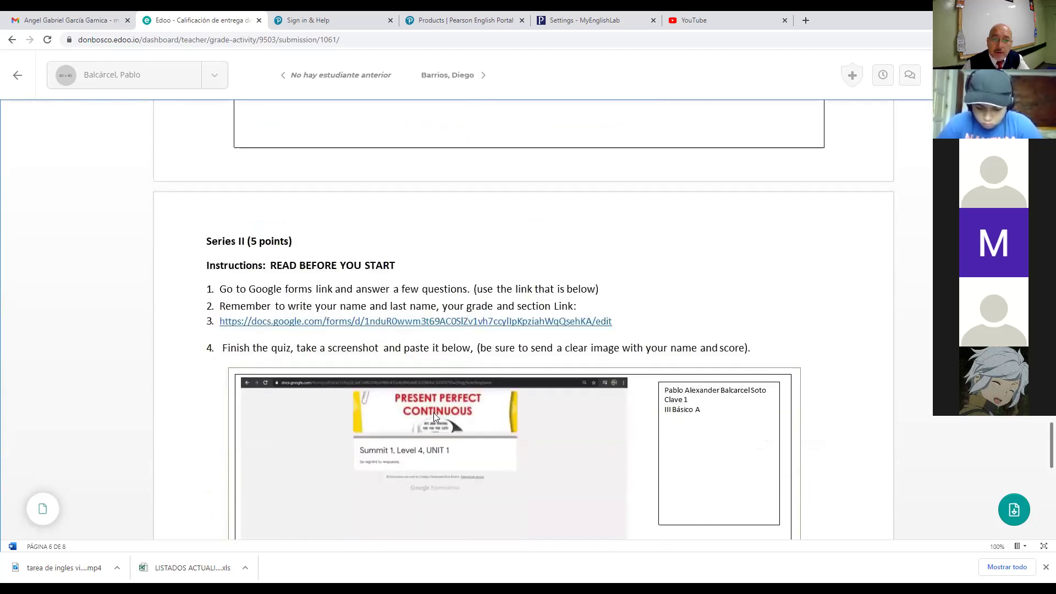
scroll(432, 415, down, 1)
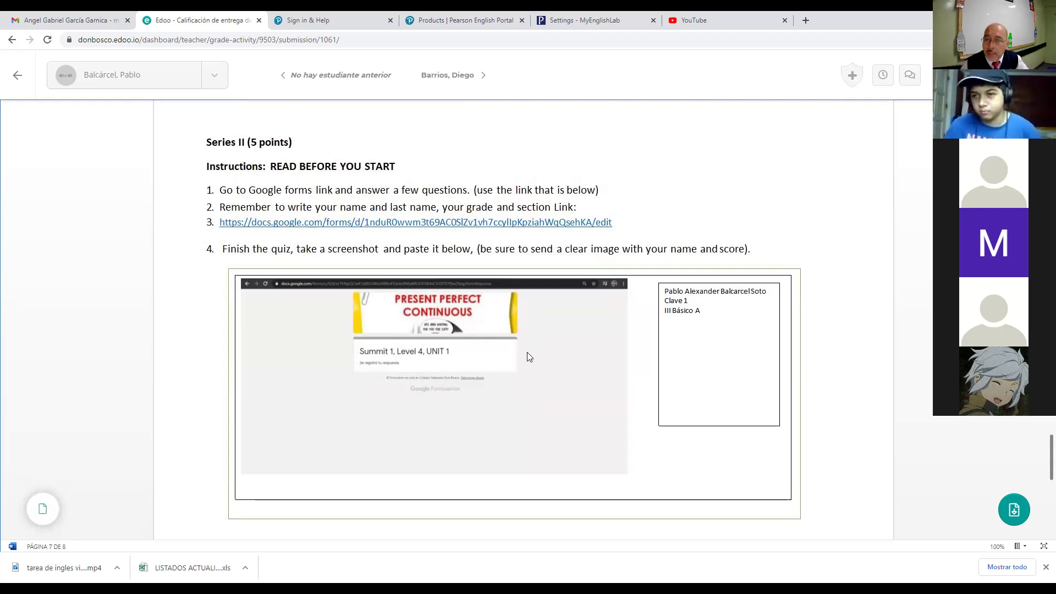
Leave the email with the video attachment and return to the Gmail Recibidos inbox.
click(81, 20)
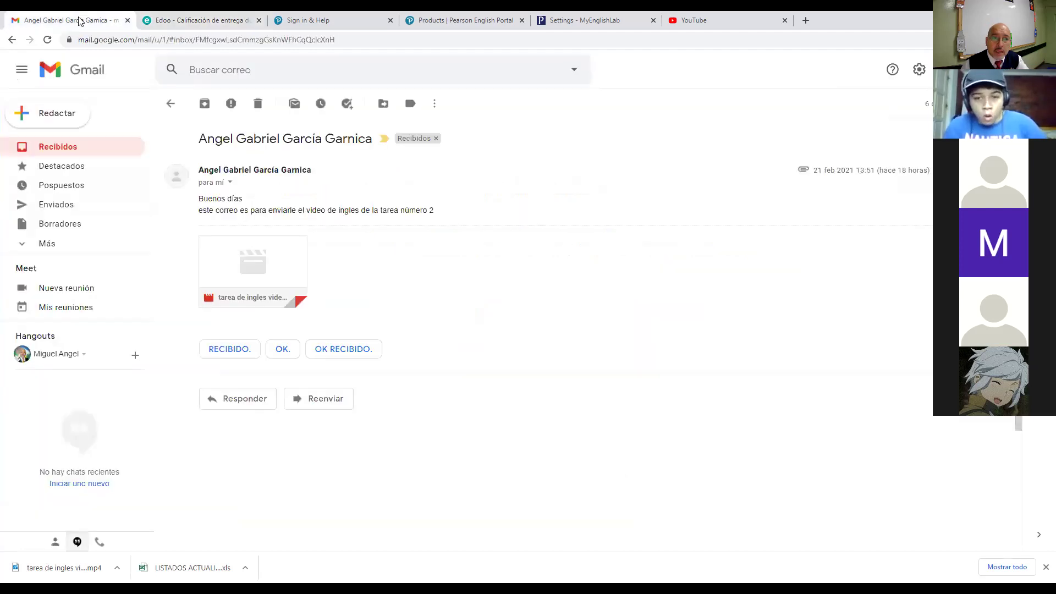
click(66, 147)
scroll(513, 247, down, 3)
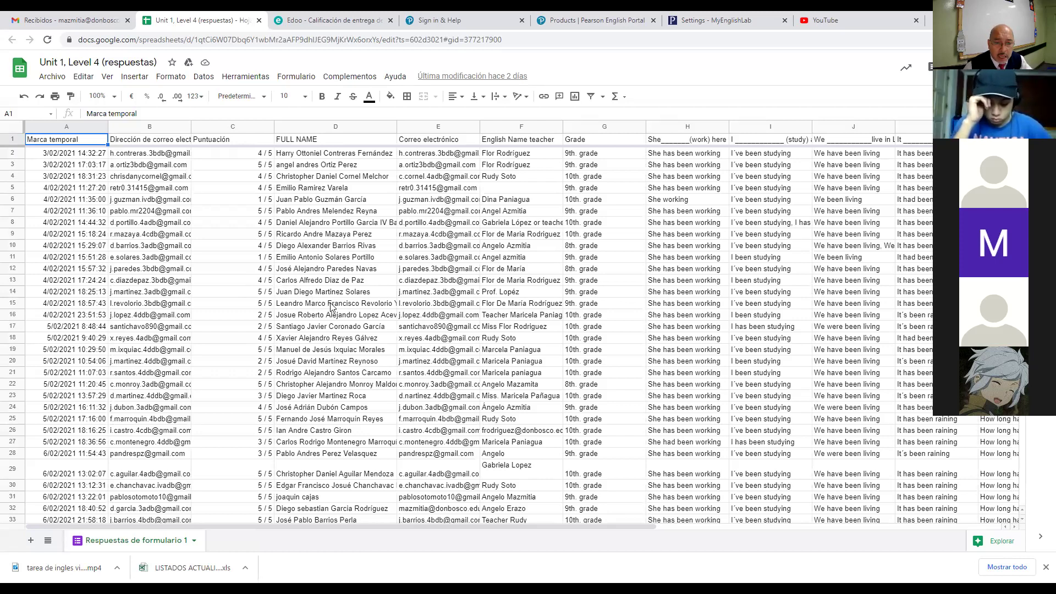
scroll(331, 307, down, 1)
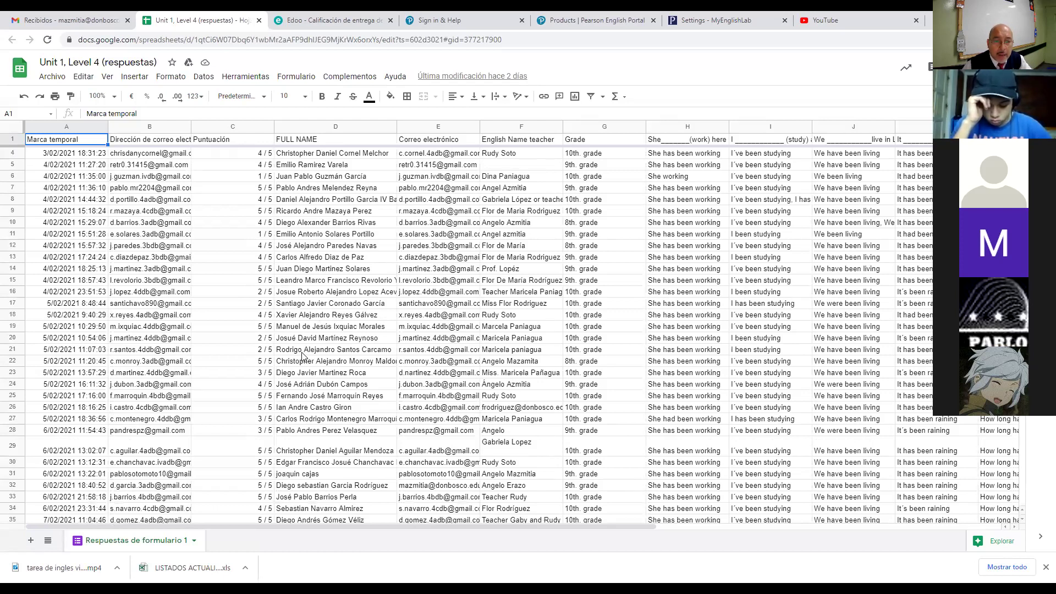
scroll(305, 356, up, 1)
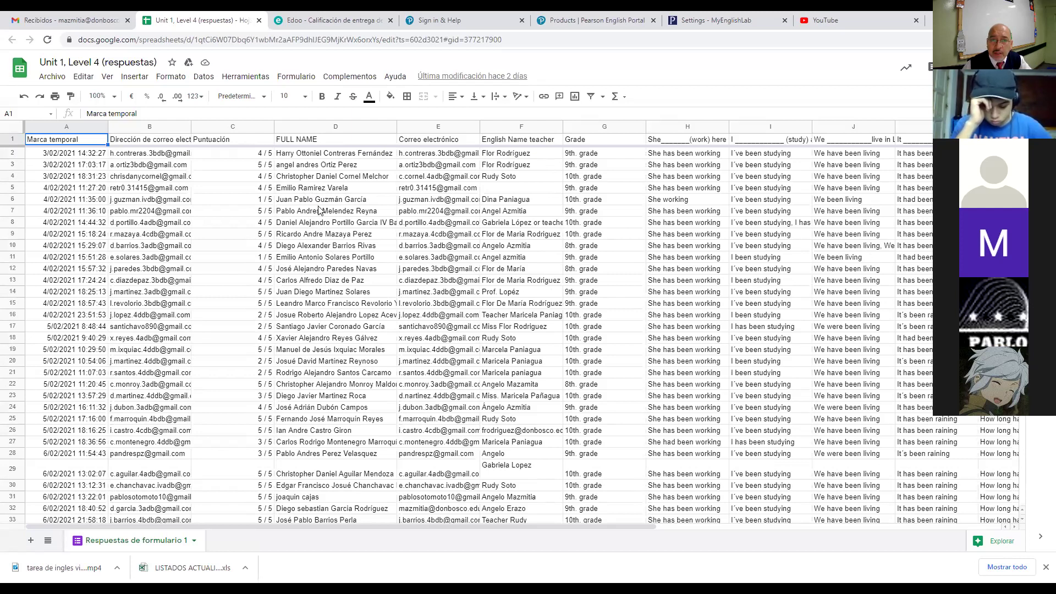
scroll(322, 244, down, 1)
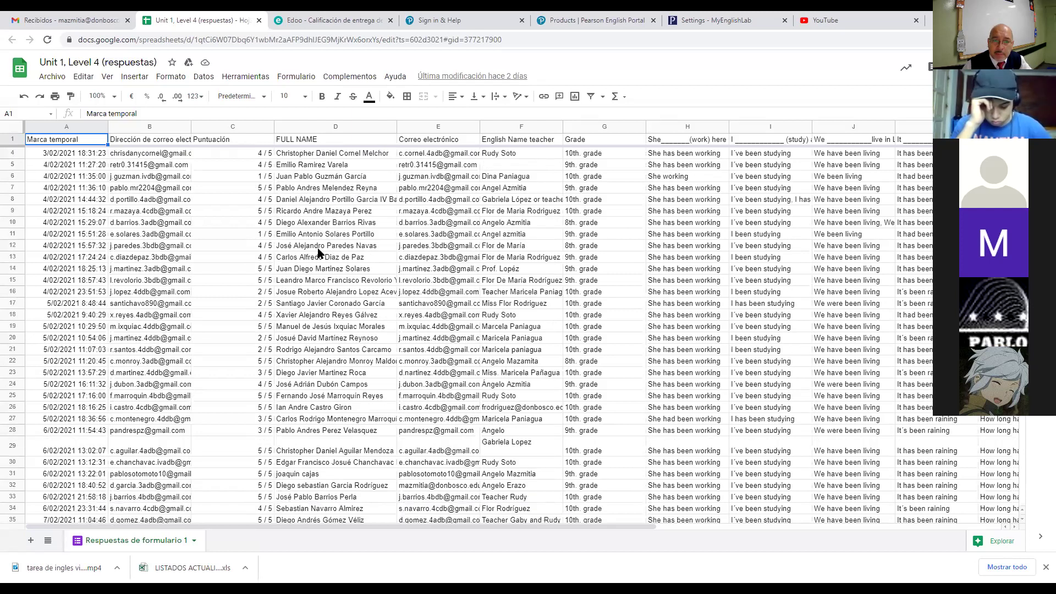
scroll(322, 263, down, 2)
scroll(328, 293, down, 1)
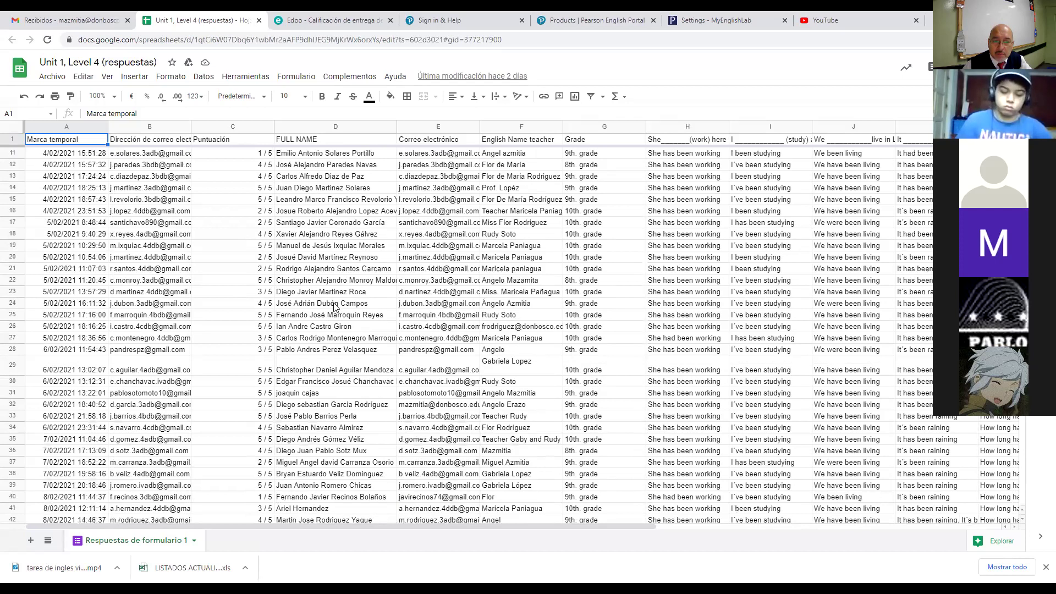
scroll(330, 306, down, 1)
scroll(335, 325, down, 1)
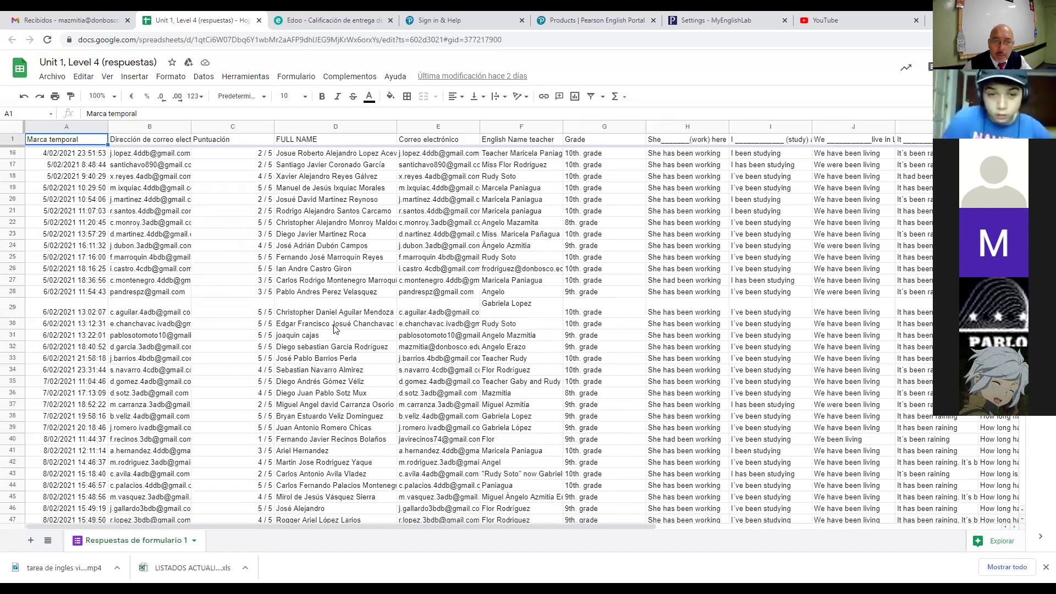
scroll(335, 329, down, 1)
scroll(332, 329, down, 1)
scroll(331, 330, down, 1)
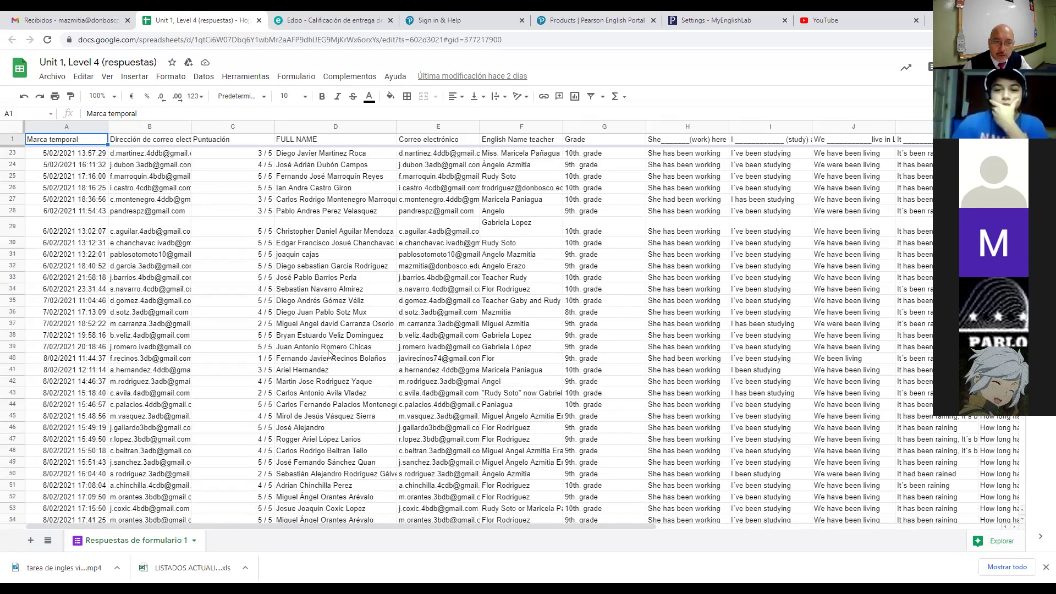
scroll(330, 363, down, 2)
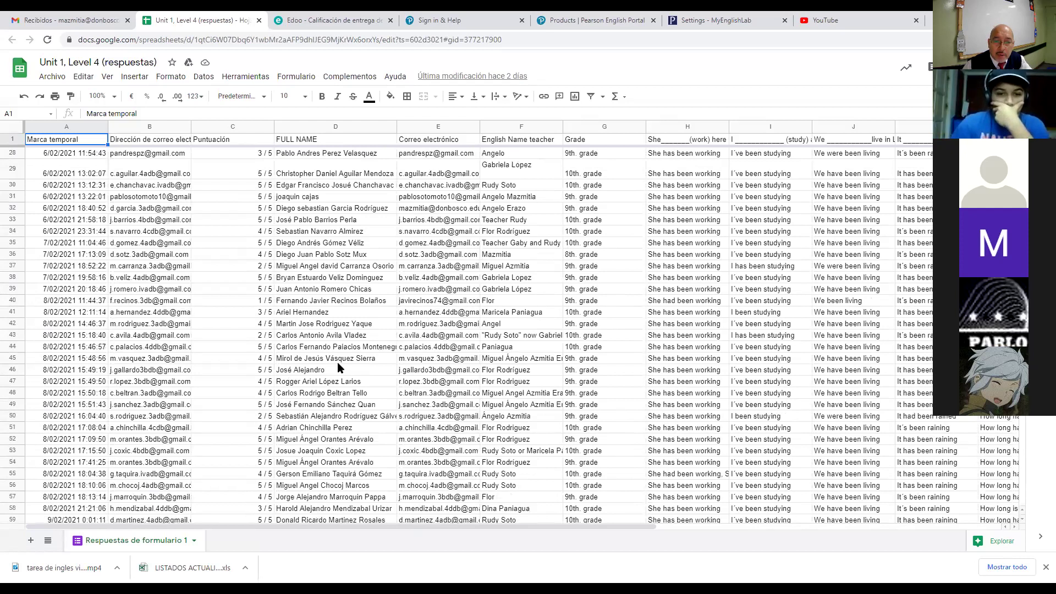
scroll(329, 435, down, 1)
scroll(329, 442, down, 1)
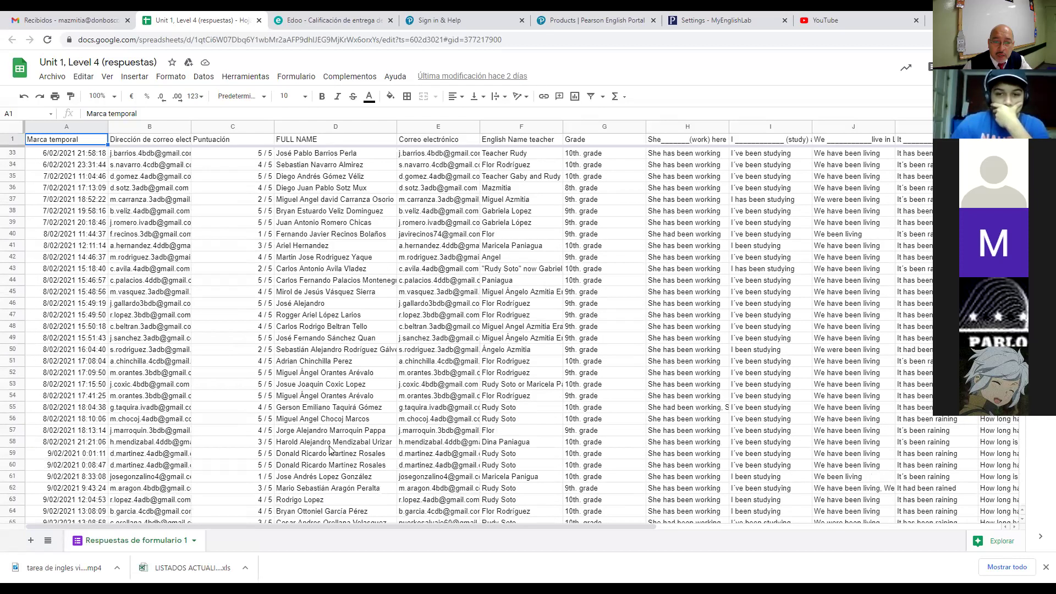
scroll(329, 442, down, 1)
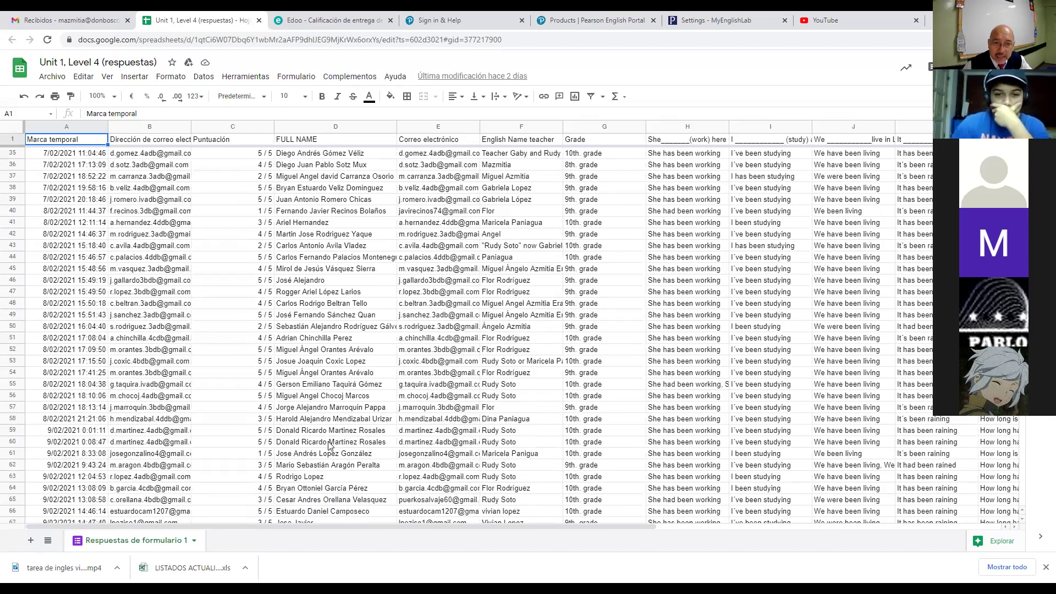
scroll(329, 444, down, 1)
scroll(328, 445, down, 1)
scroll(328, 445, down, 1)
scroll(328, 441, down, 1)
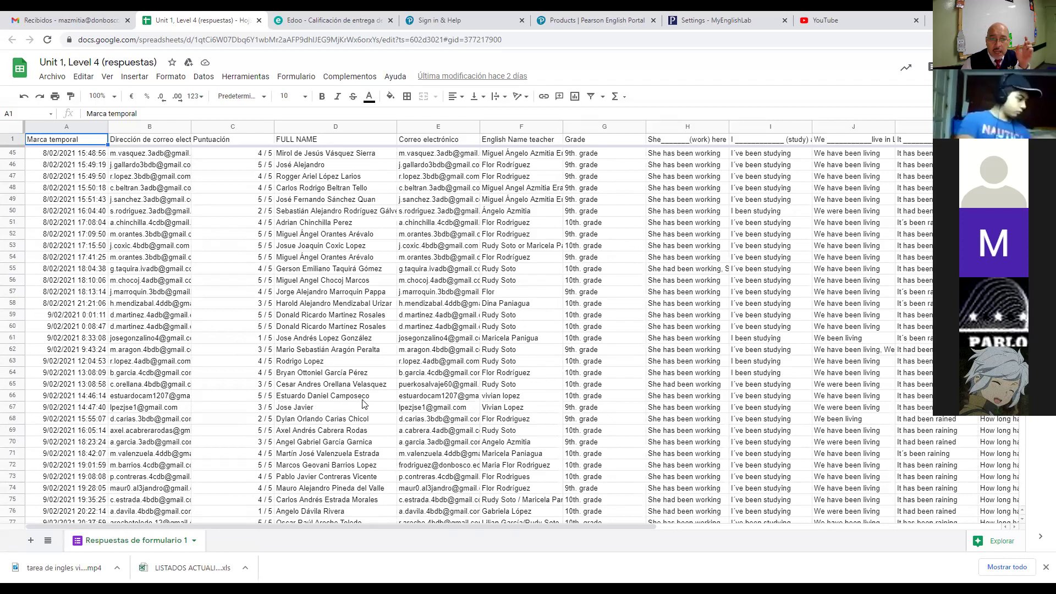
scroll(355, 400, down, 1)
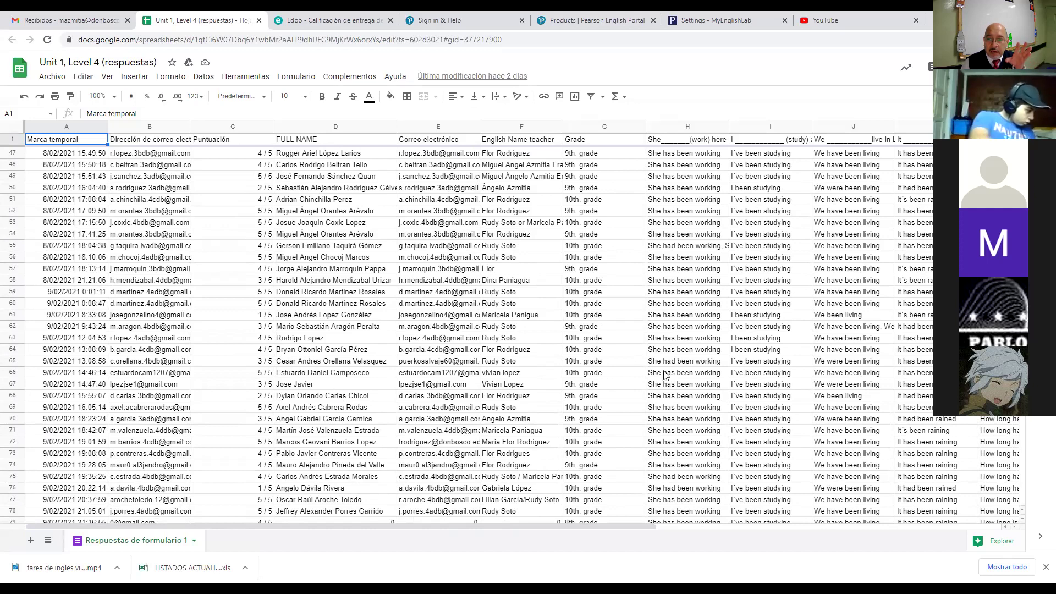
scroll(578, 257, up, 3)
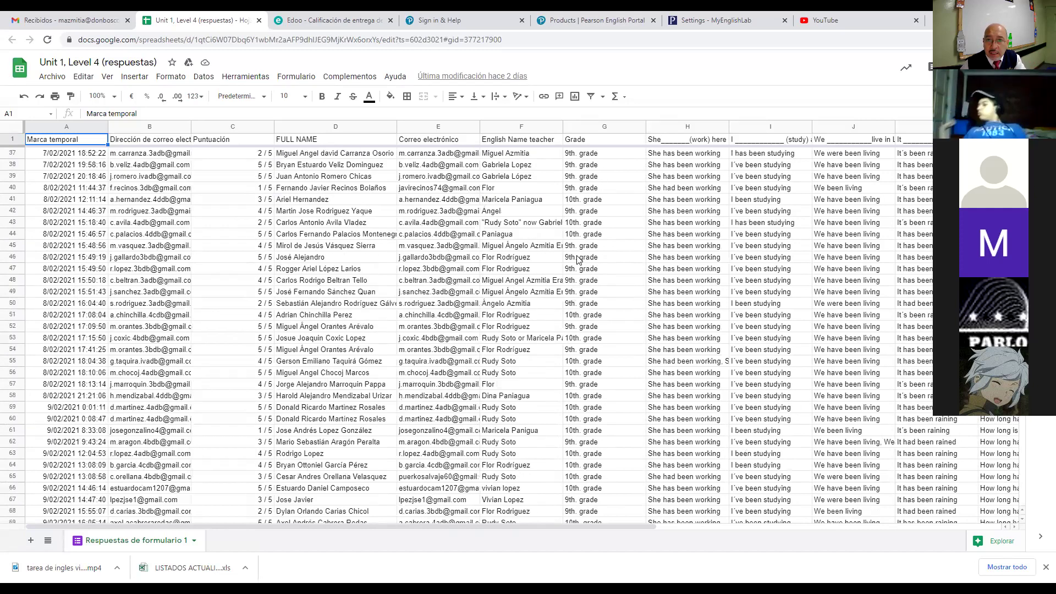
scroll(577, 258, up, 4)
scroll(580, 258, up, 4)
scroll(579, 258, up, 4)
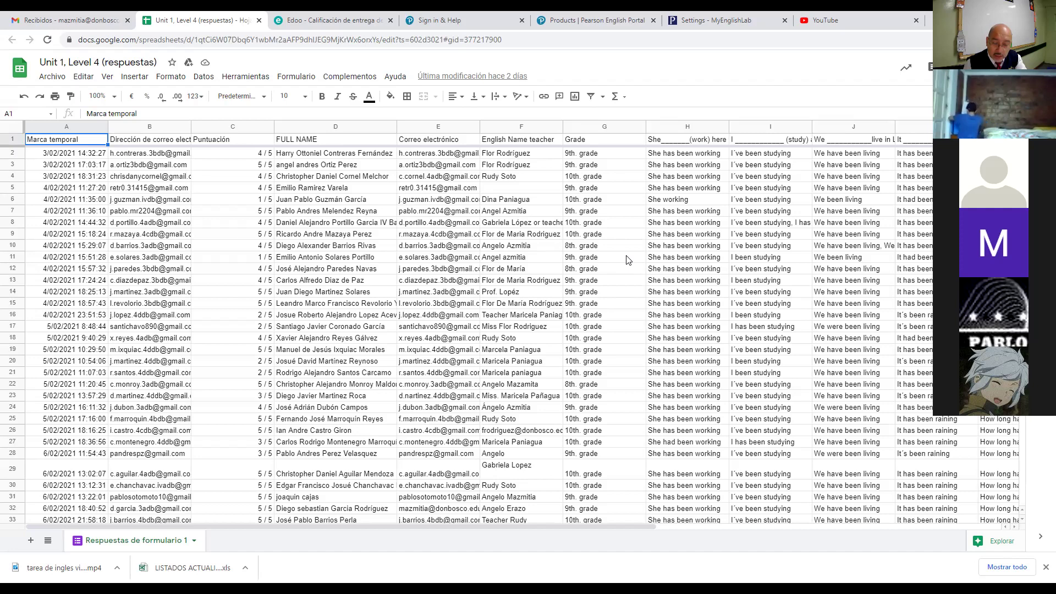
scroll(578, 330, down, 2)
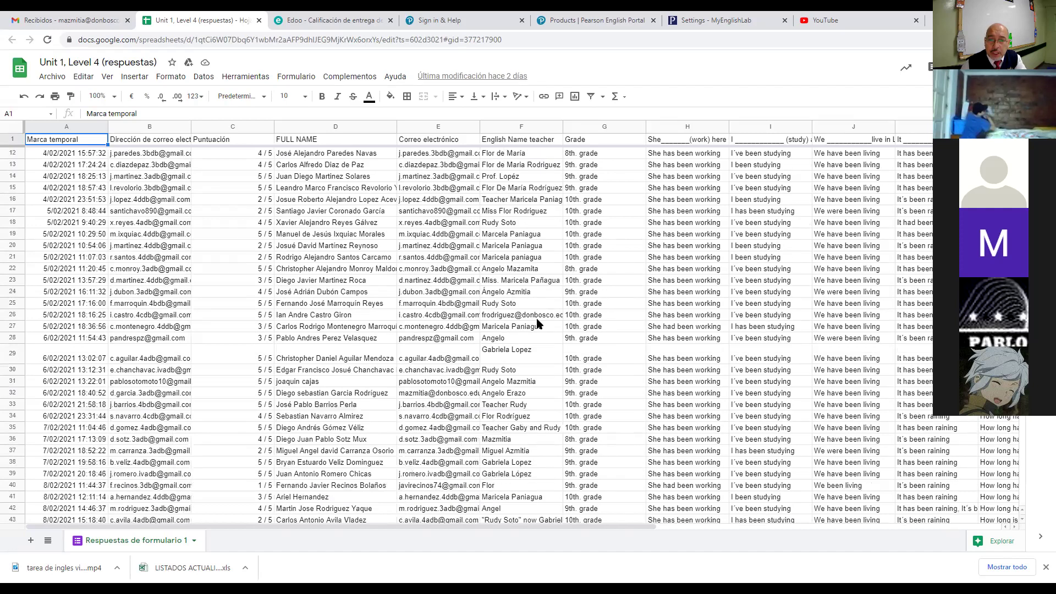
scroll(536, 322, down, 2)
scroll(532, 336, down, 2)
scroll(532, 336, down, 1)
scroll(531, 338, down, 1)
scroll(530, 342, down, 2)
scroll(530, 342, down, 1)
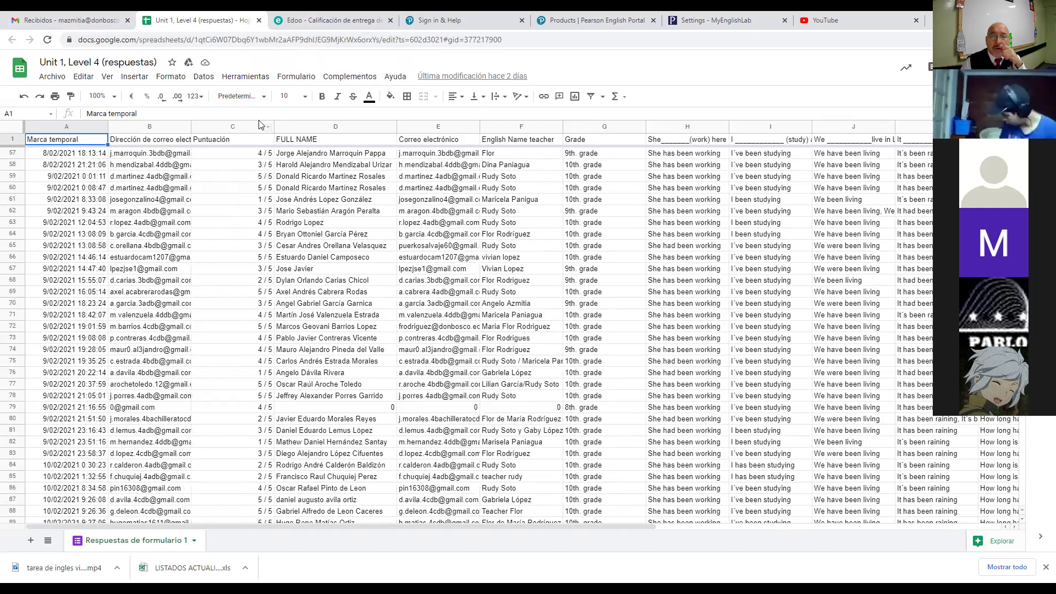
Back in the Edoo submission, play the student's Series III youtu.be video.
click(314, 19)
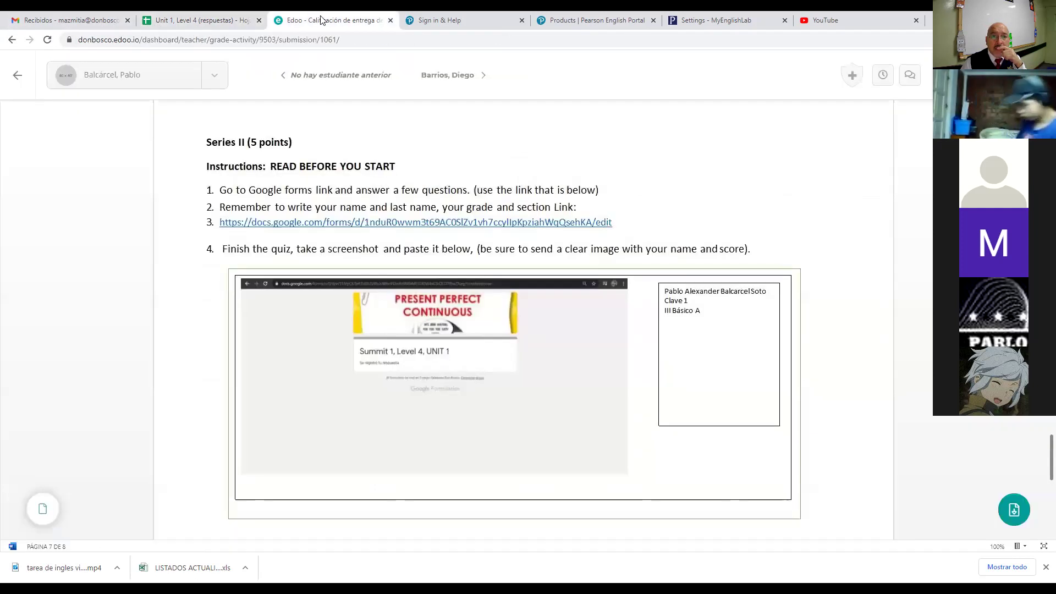
scroll(498, 379, down, 3)
scroll(498, 381, down, 1)
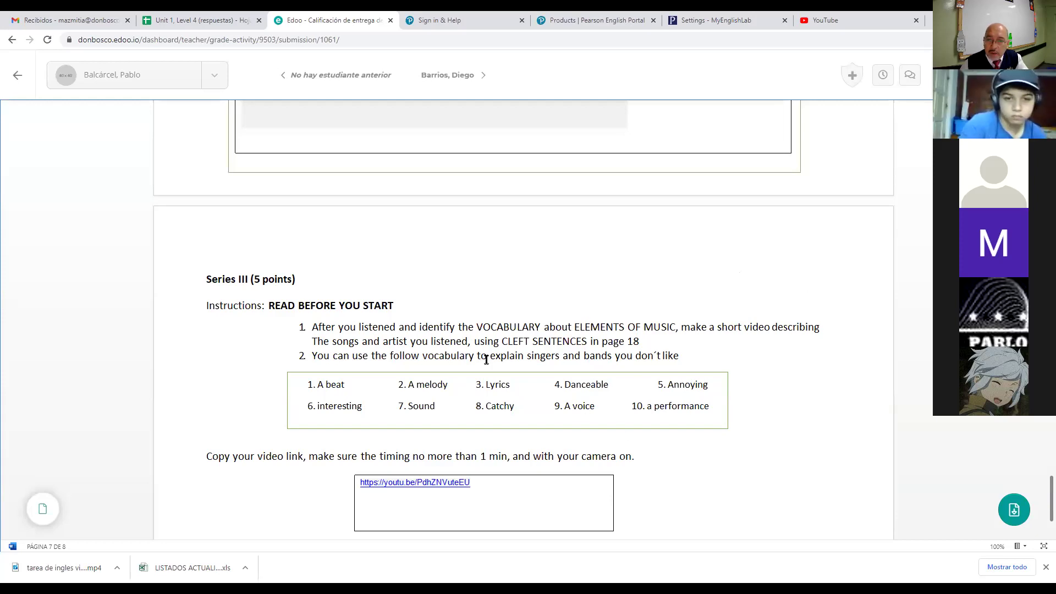
click(419, 483)
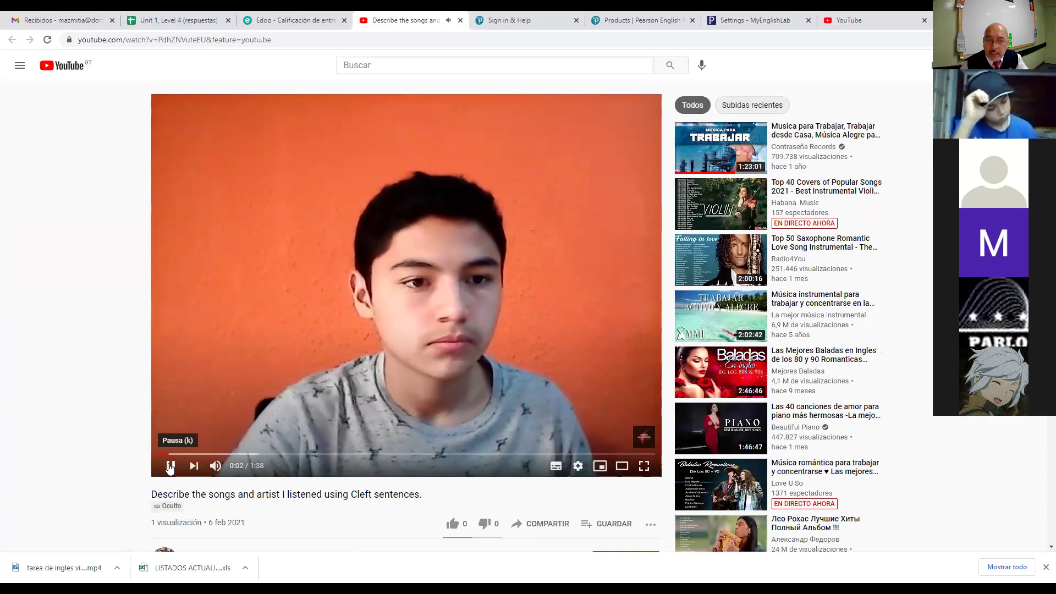
Pause the student's cleft-sentences video and close its YouTube tab.
click(169, 465)
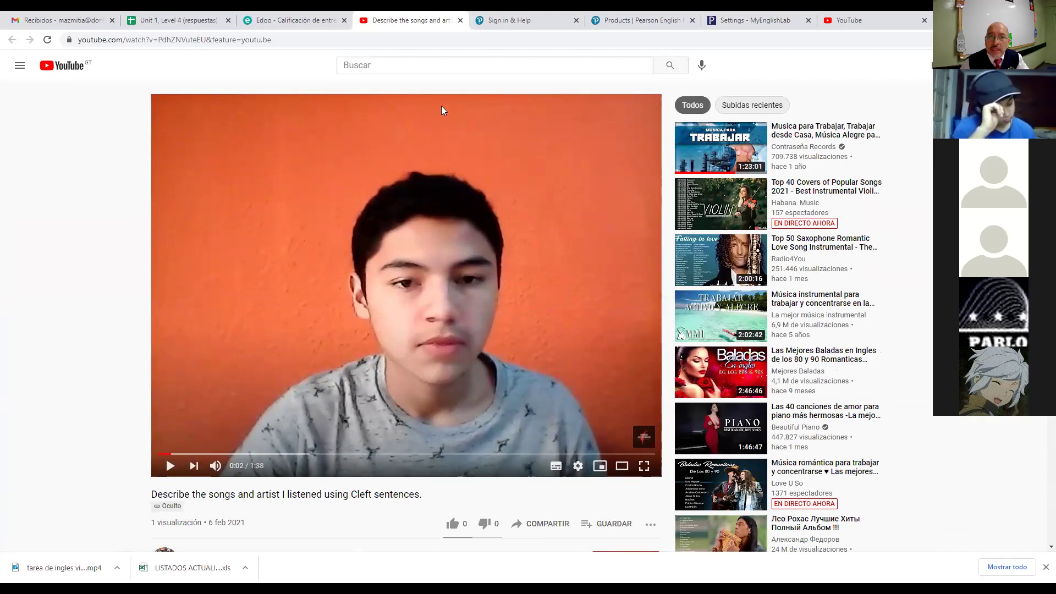
click(460, 21)
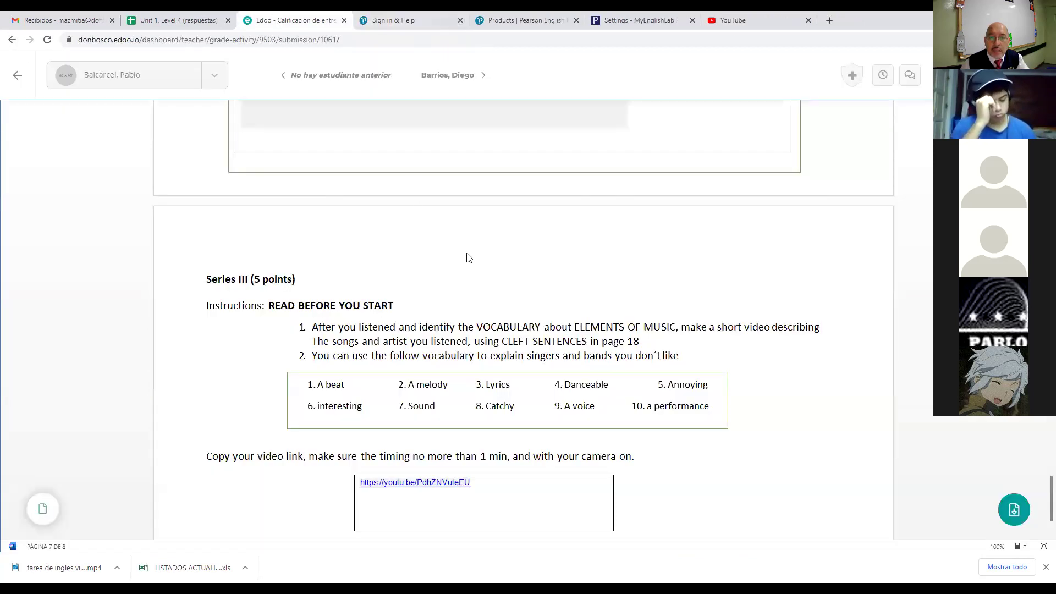
scroll(466, 261, up, 2)
scroll(467, 264, up, 3)
scroll(475, 293, down, 2)
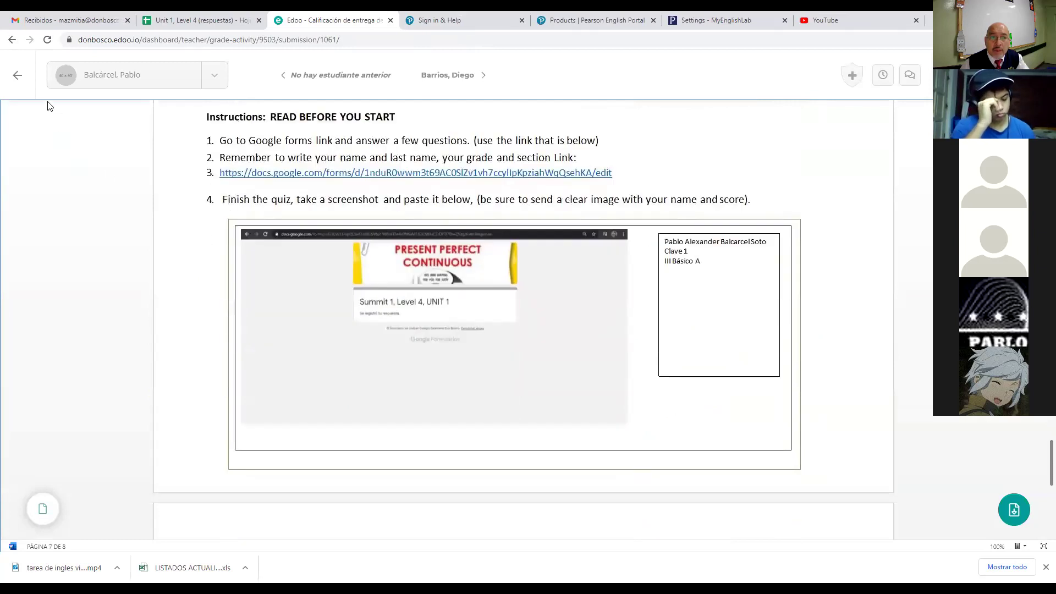
Return to the activity's student grade list, then show the YouTube home page.
click(17, 75)
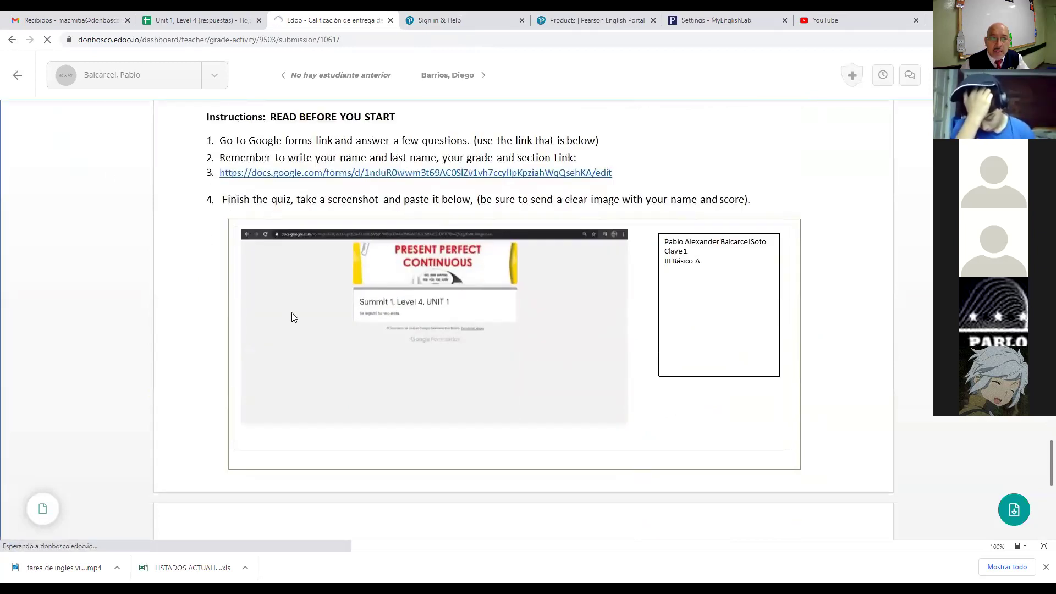
scroll(402, 325, up, 1)
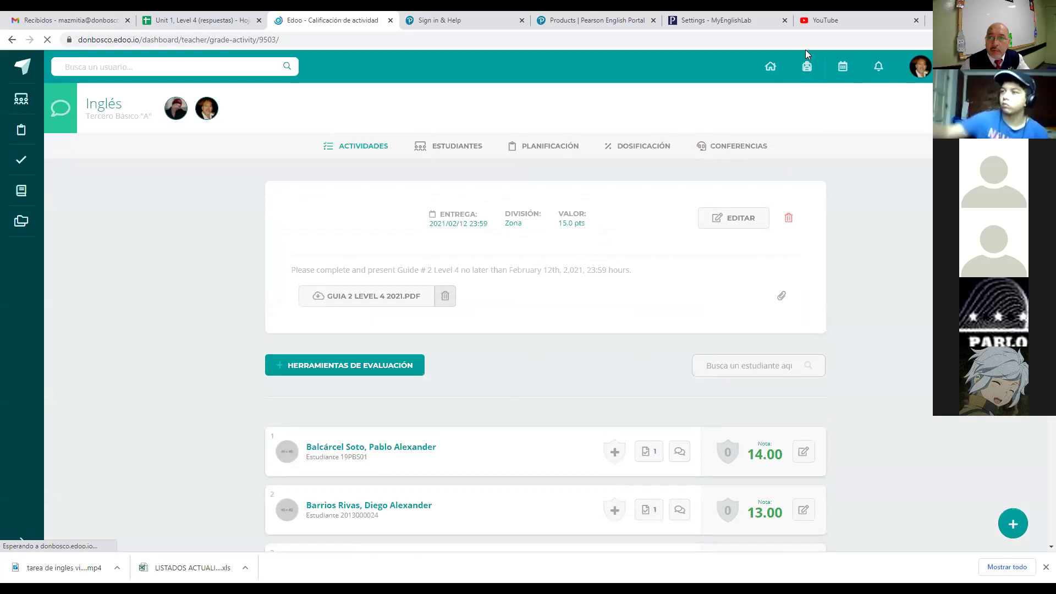
click(831, 23)
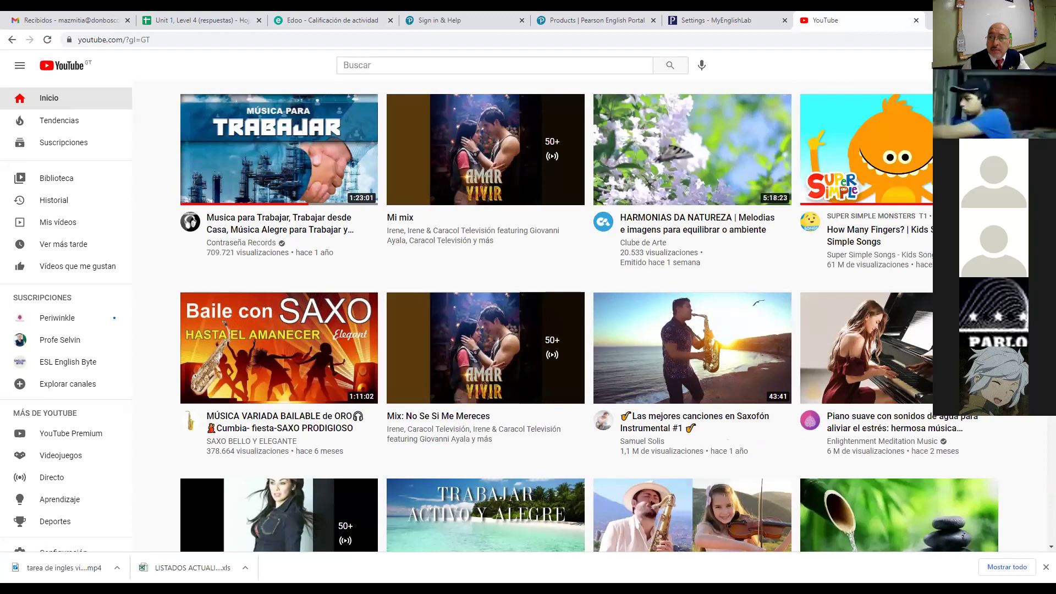
Switch YouTube to the second school account and show the Crear upload and live options.
click(1023, 66)
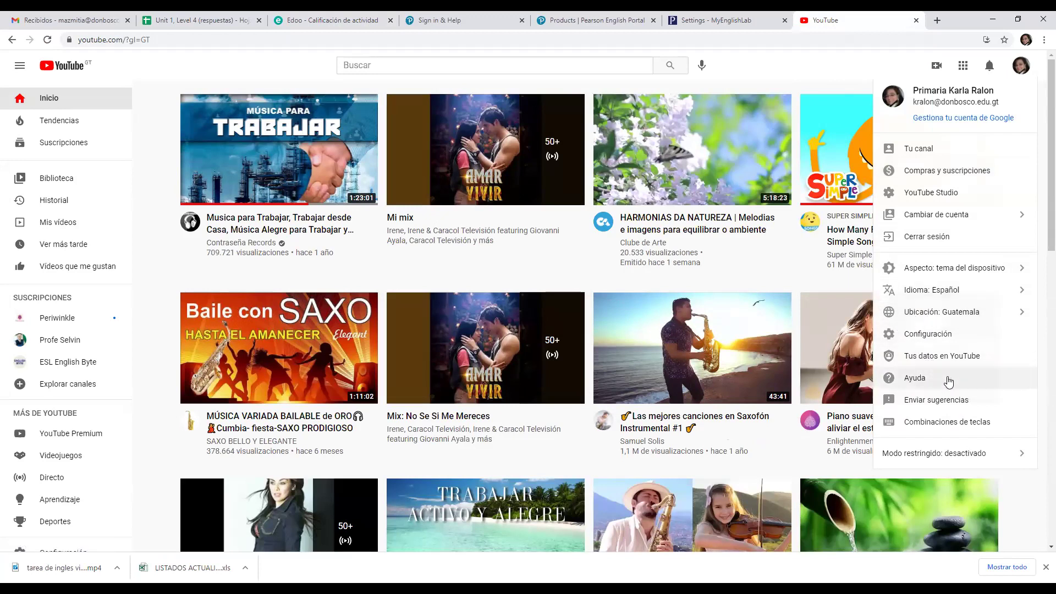
click(1007, 216)
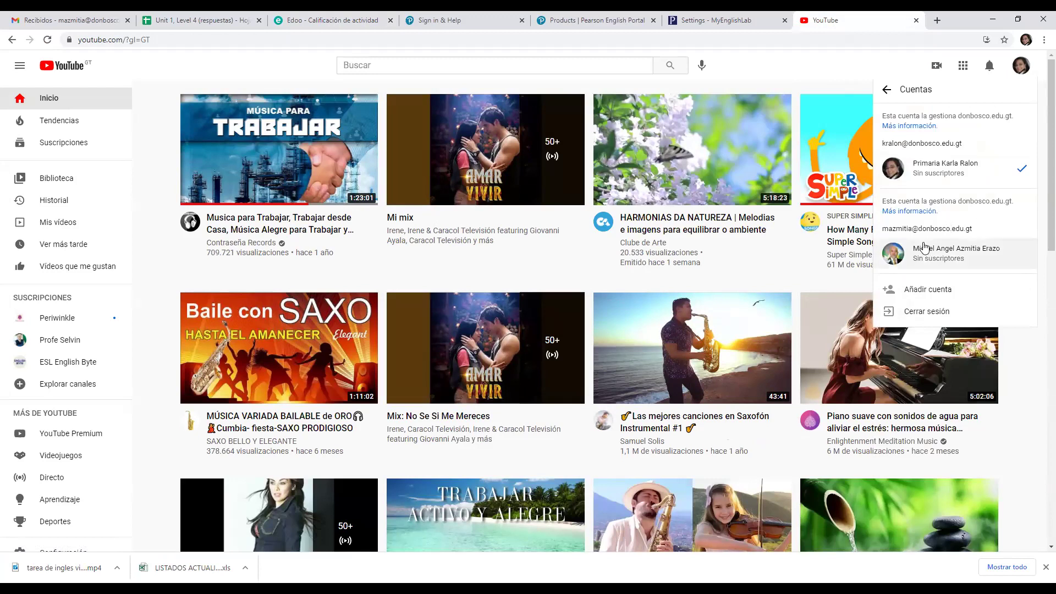
click(937, 254)
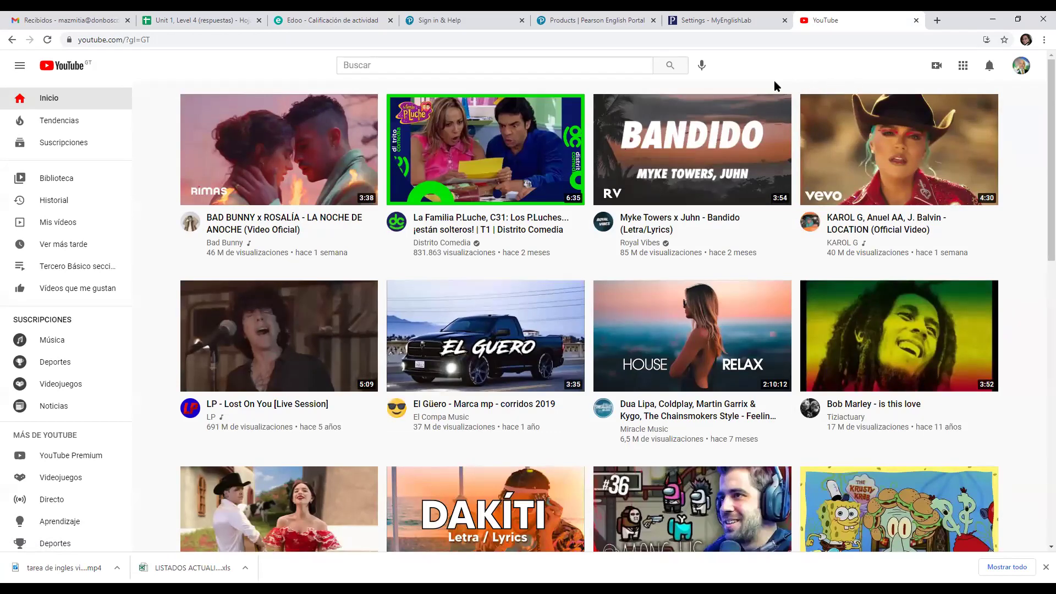
click(936, 68)
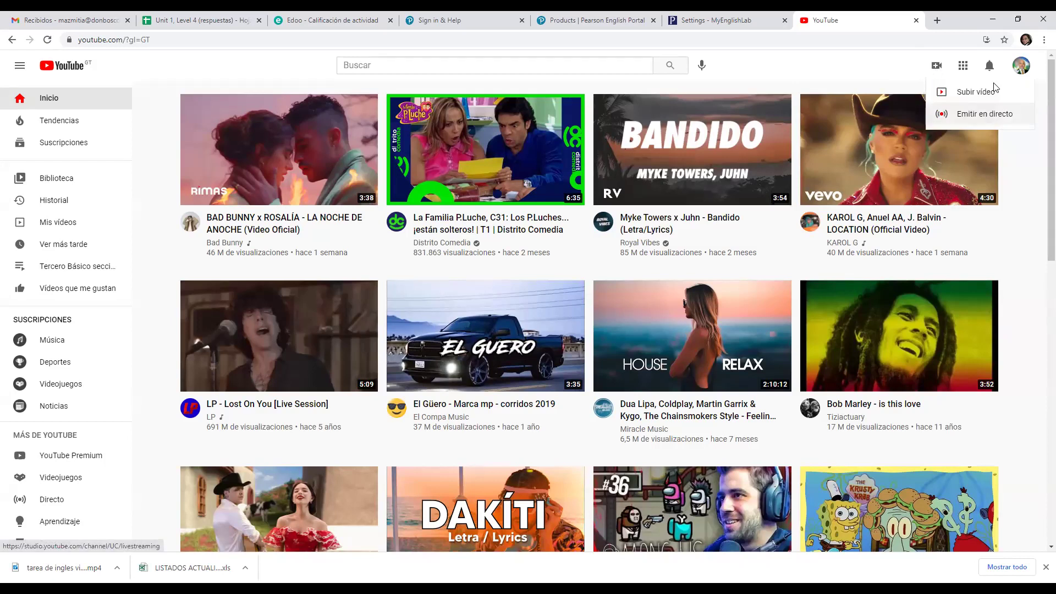
Select the 'Friday 19th Conjuction So 4th Grade ABCD' recording for upload.
click(966, 95)
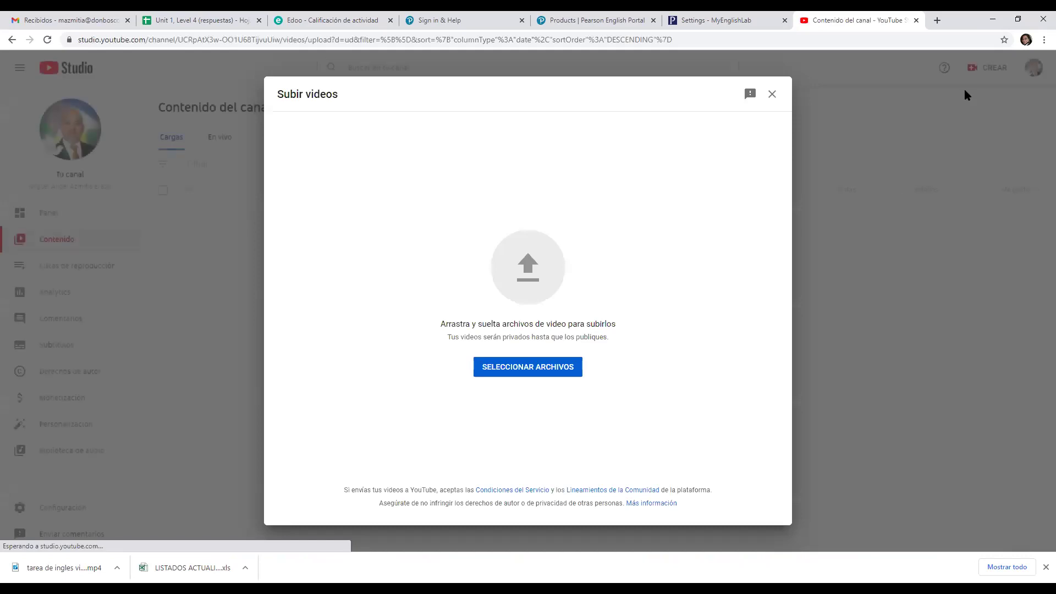
click(520, 370)
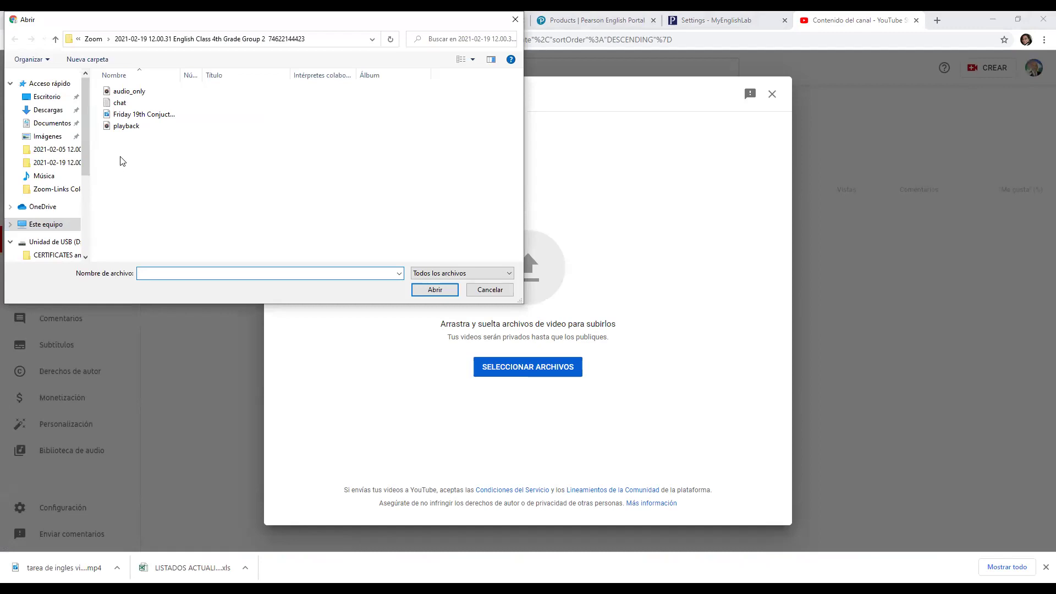
mouse_move(45, 224)
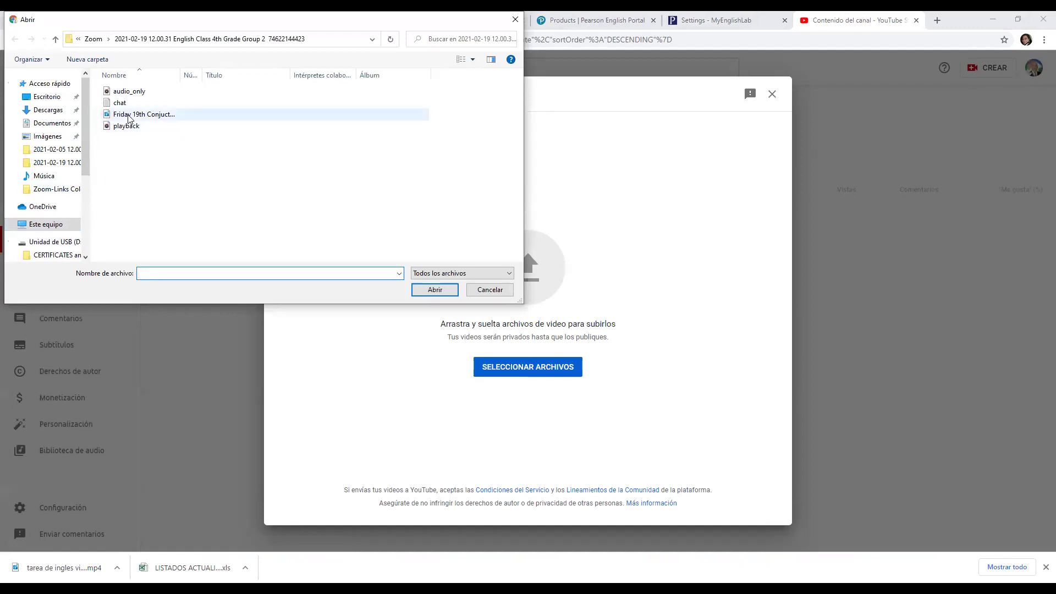
click(138, 116)
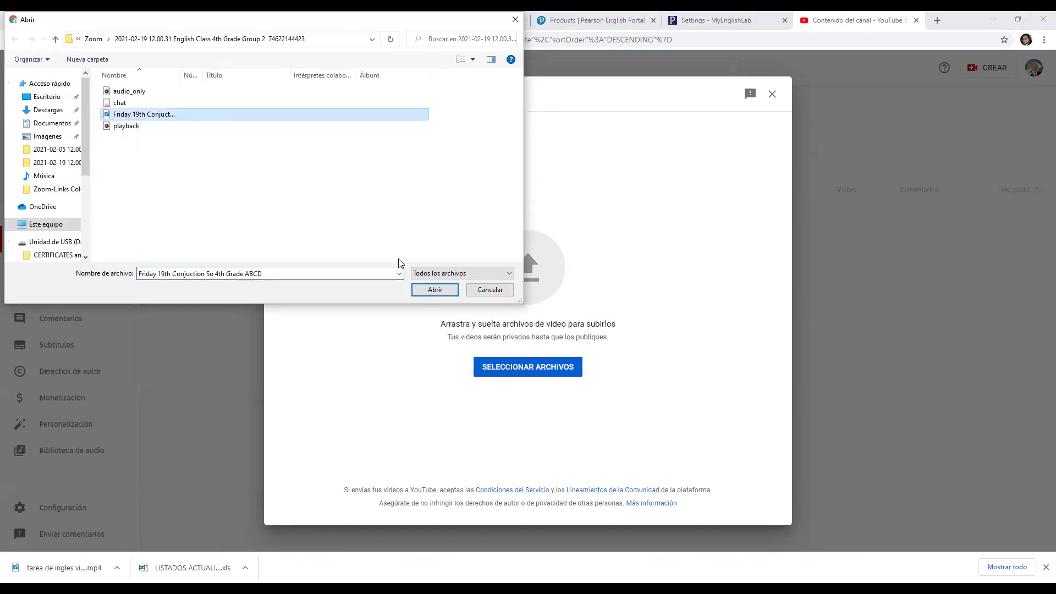
click(434, 290)
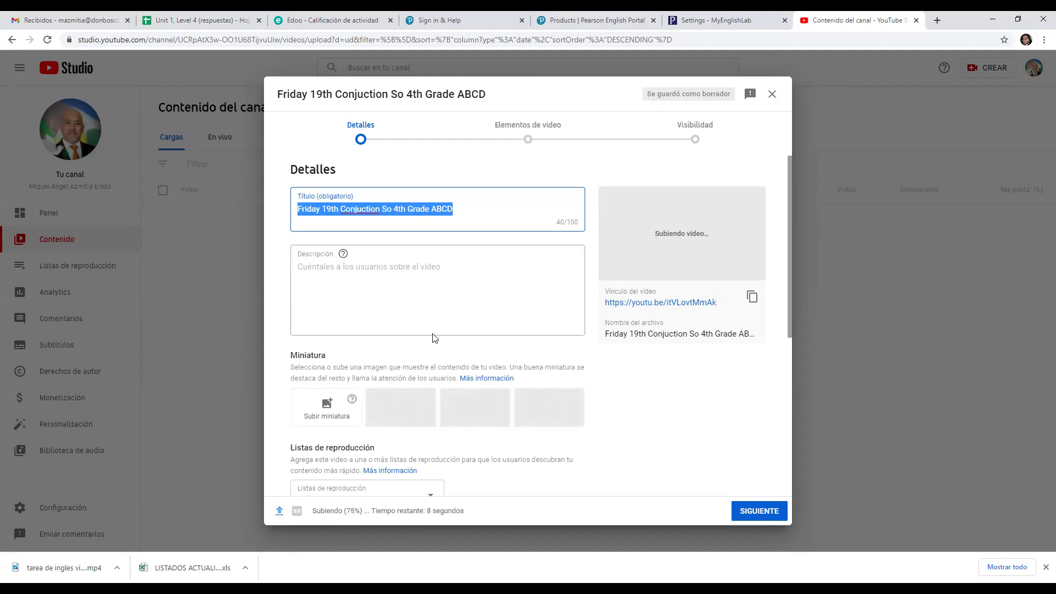
scroll(438, 342, down, 2)
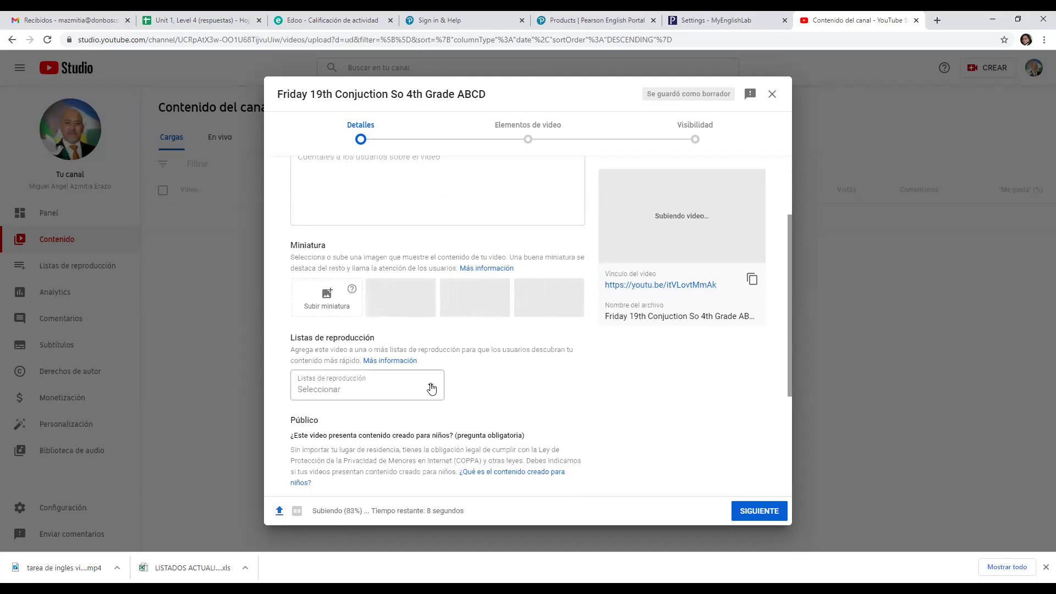
Add the video to the Tercero Básico sección A Nivel 4. playlist and mark it made for kids.
click(429, 385)
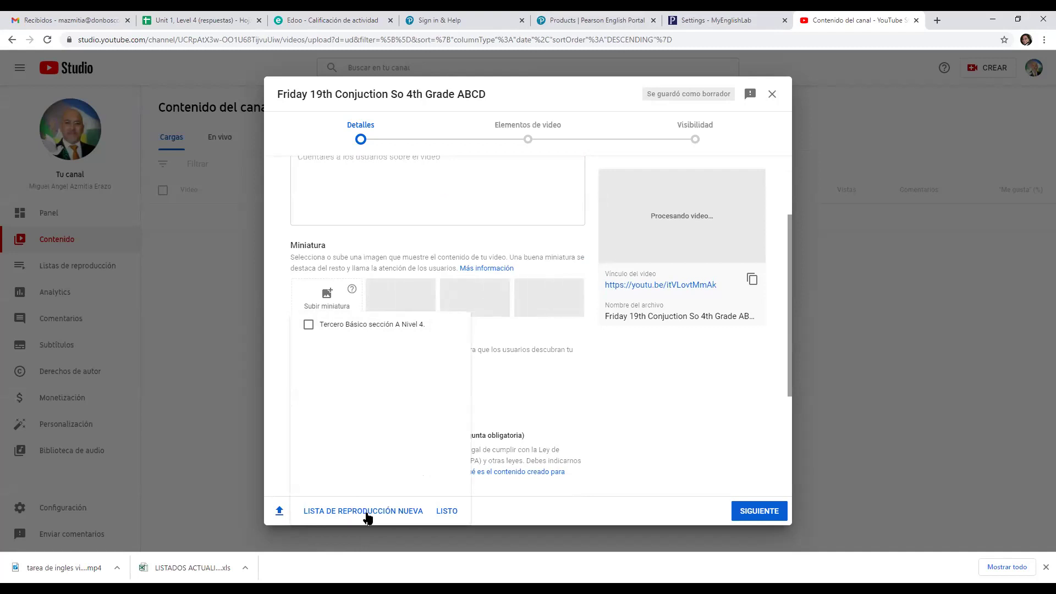
click(307, 325)
click(447, 511)
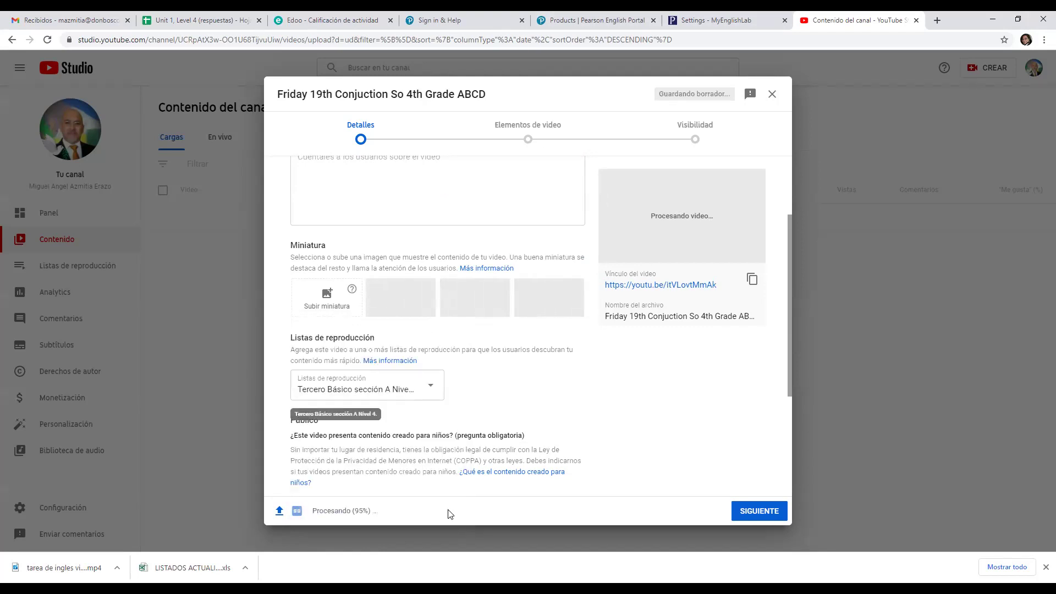
scroll(404, 437, down, 3)
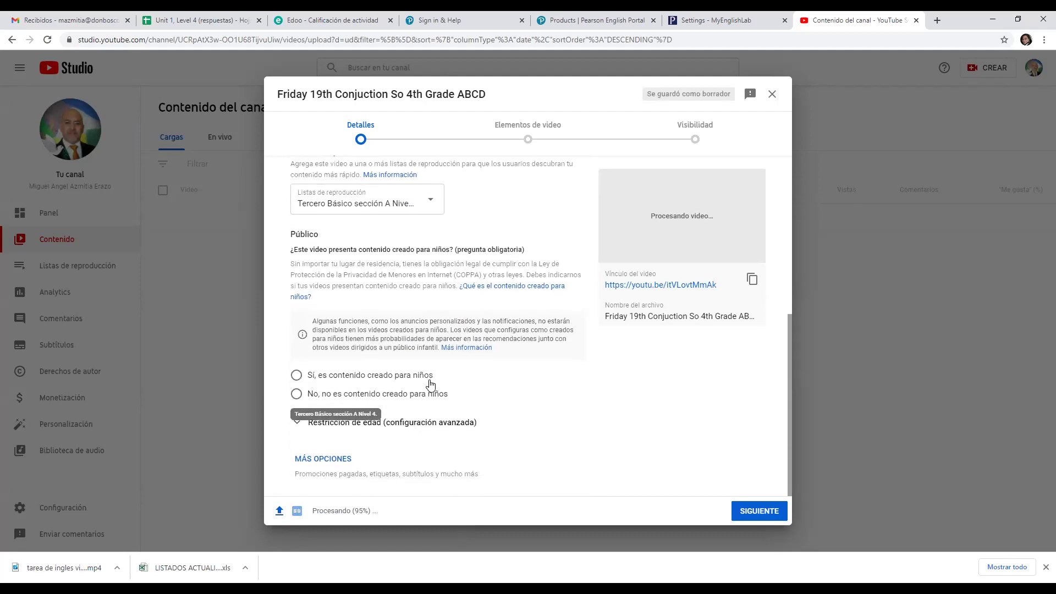
click(296, 376)
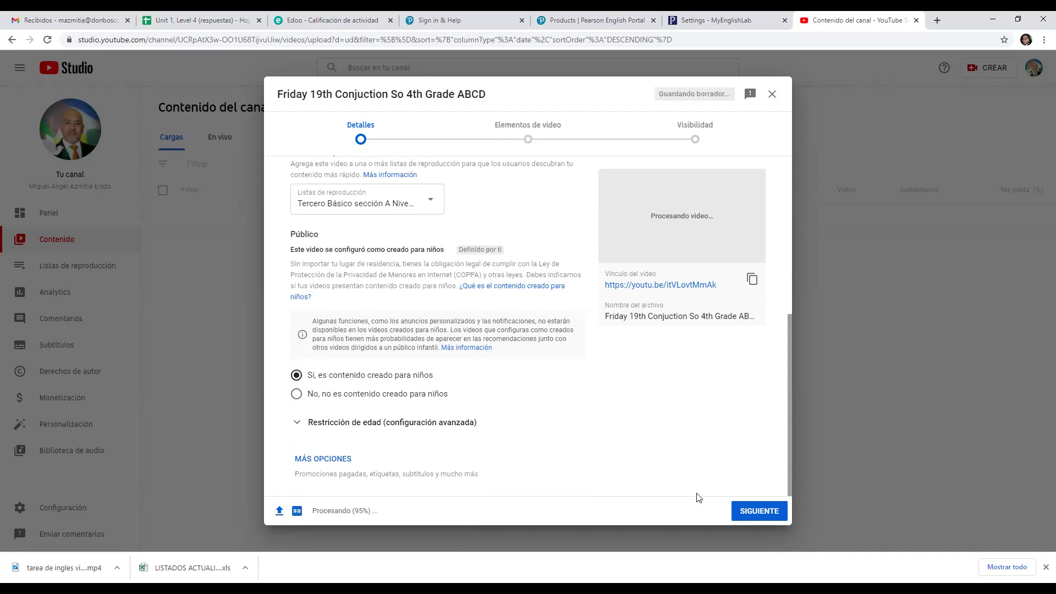
click(749, 513)
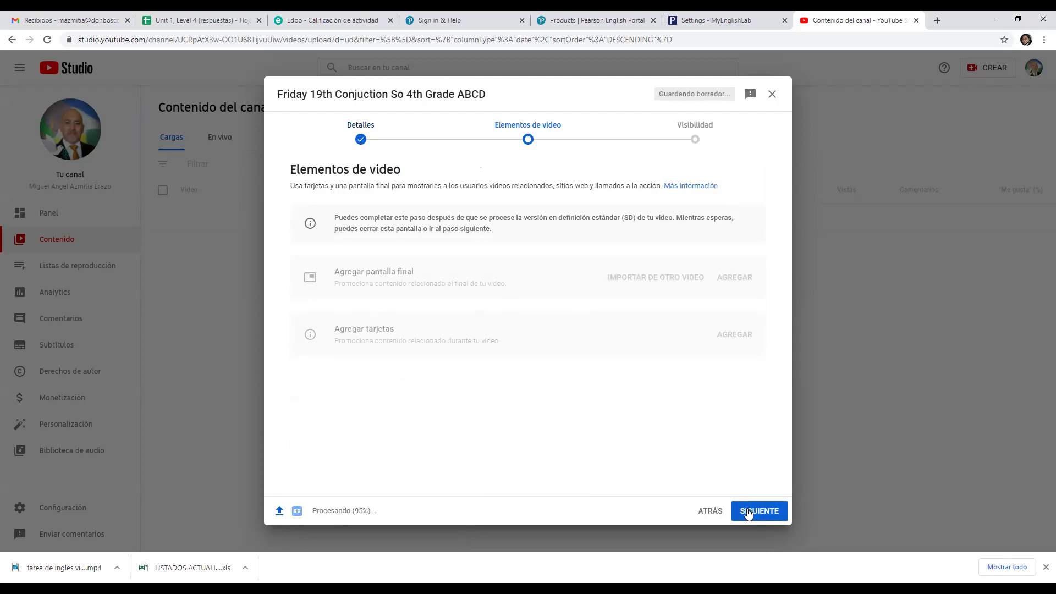
Advance to Visibilidad and publish the video as Público.
click(748, 512)
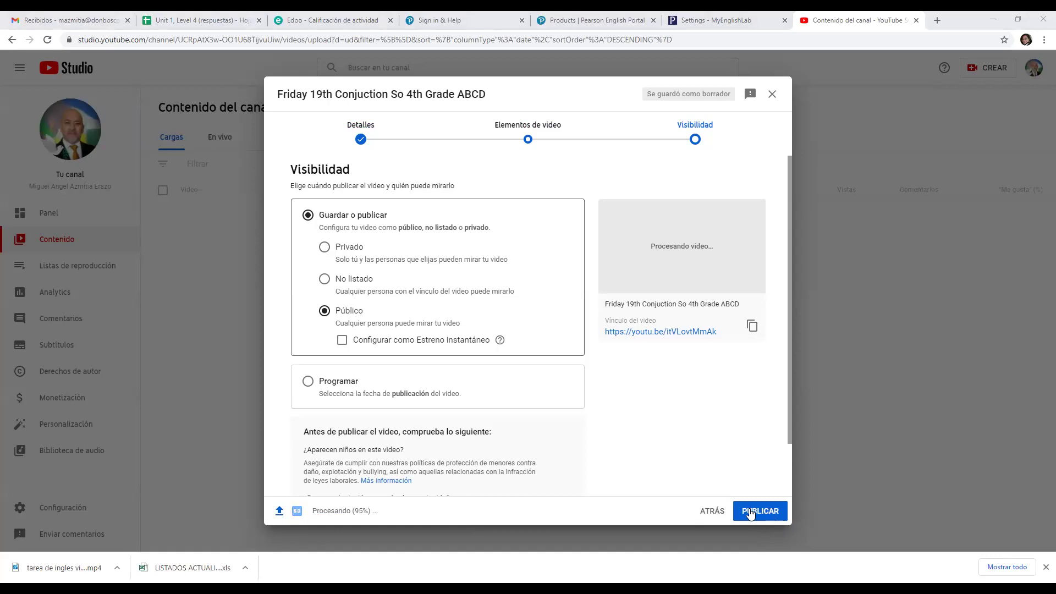
click(751, 512)
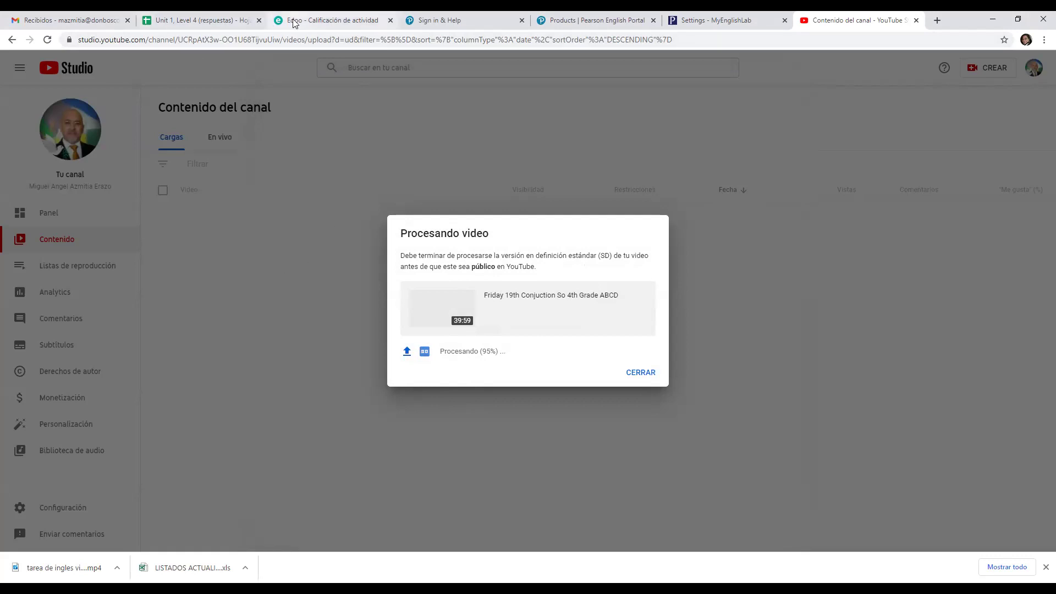
Review row 12's Music and Other Arts homework PDF, then check the upload in YouTube Studio.
click(322, 19)
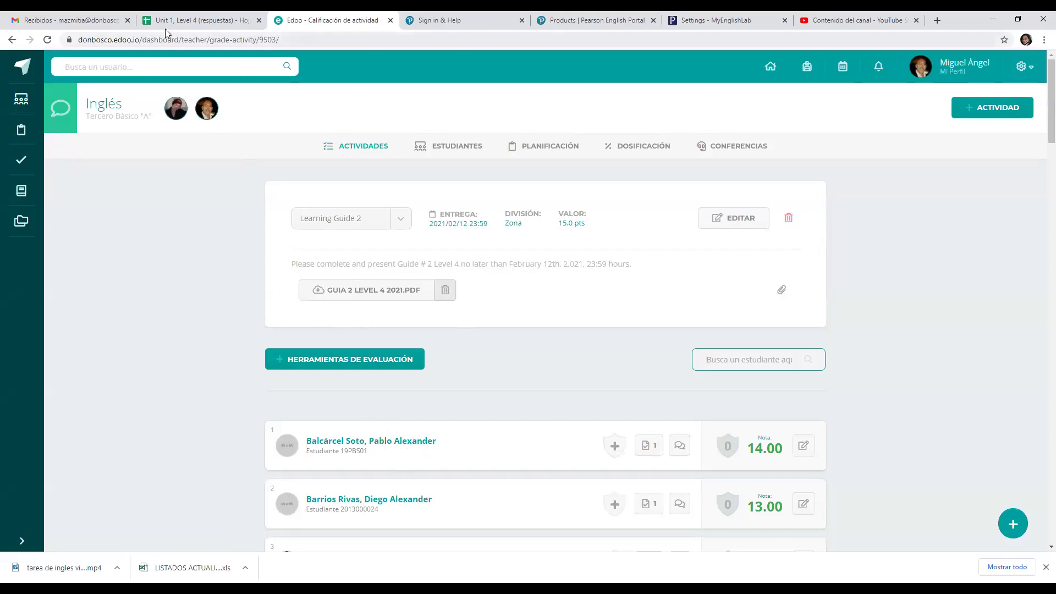
scroll(461, 460, down, 2)
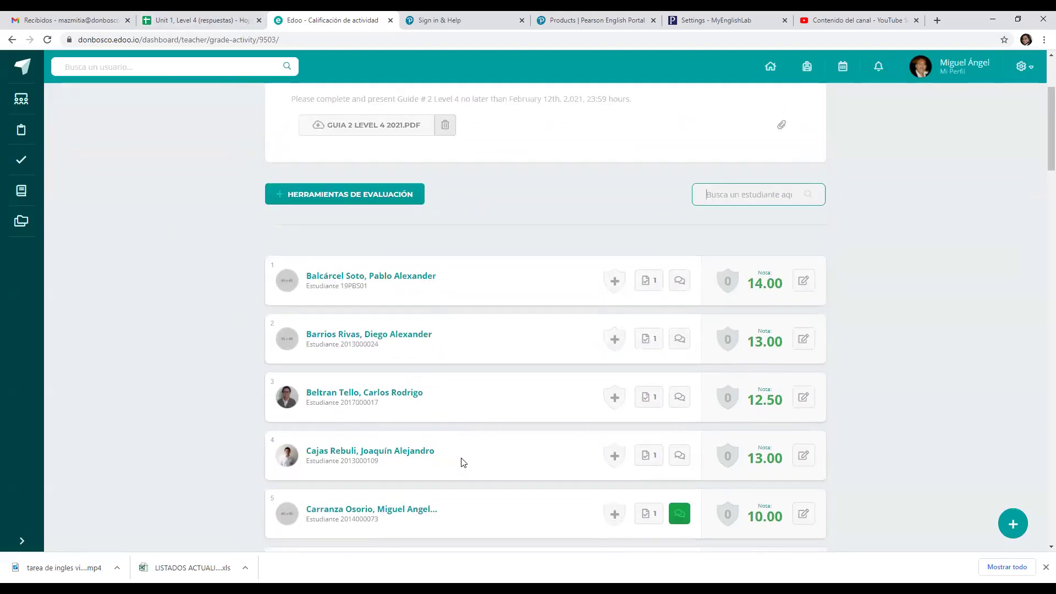
scroll(462, 459, down, 2)
scroll(462, 460, down, 1)
scroll(462, 459, down, 2)
scroll(463, 458, down, 2)
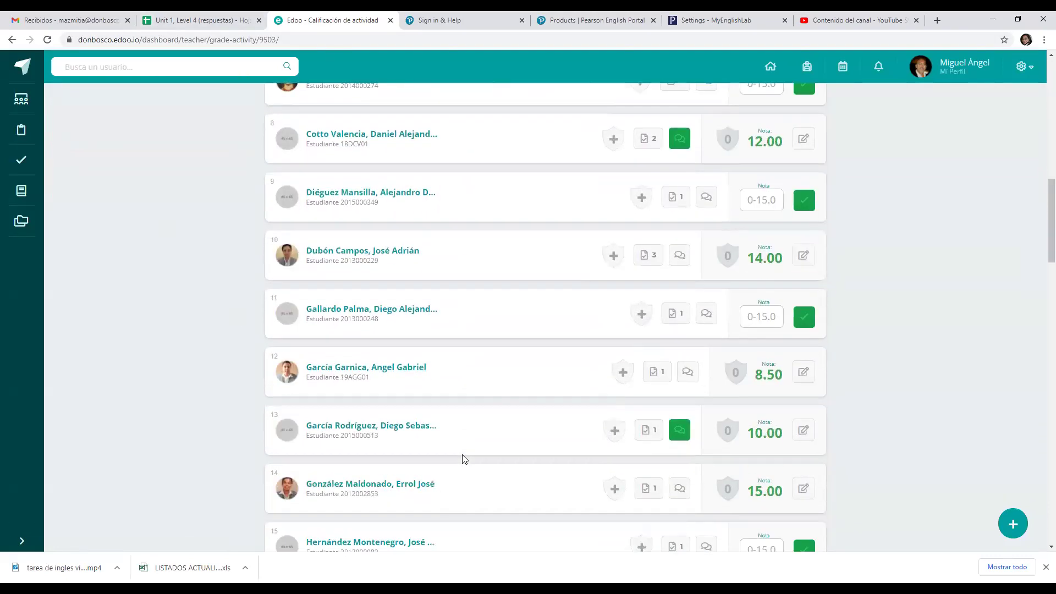
scroll(463, 458, down, 1)
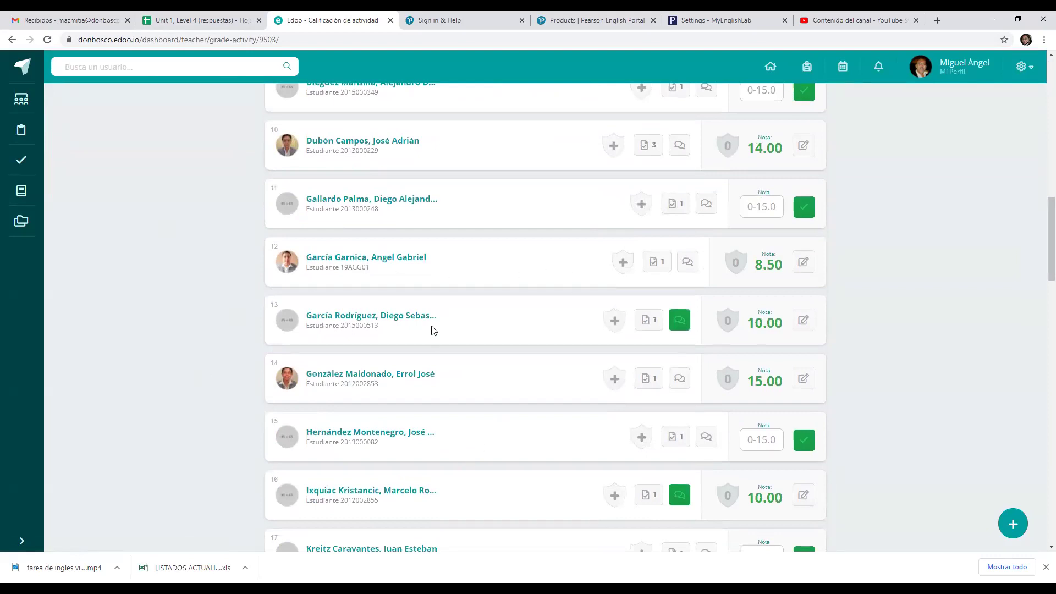
click(653, 263)
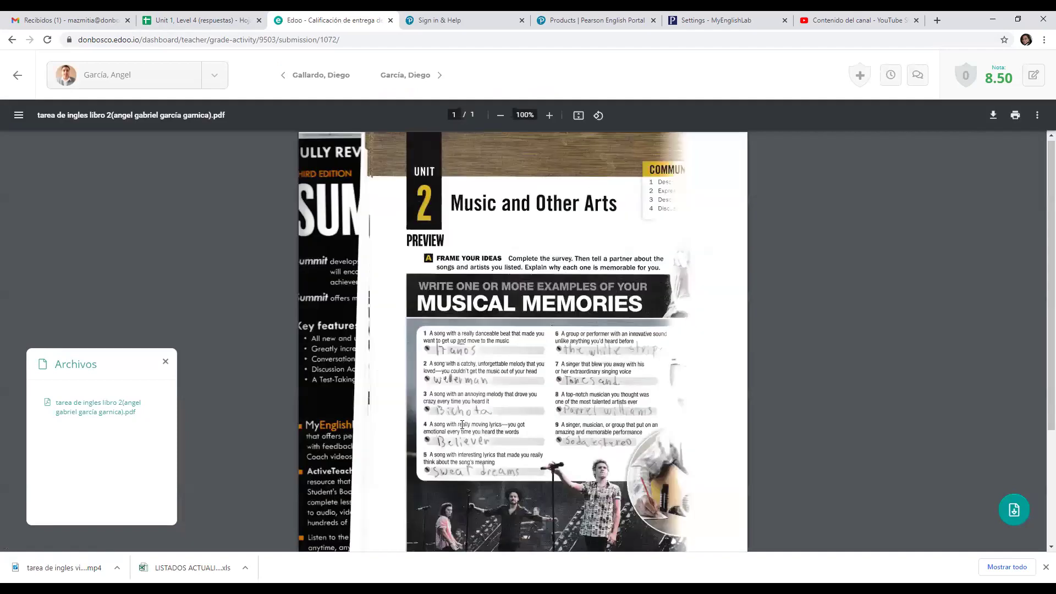
scroll(465, 426, down, 2)
middle_click(585, 418)
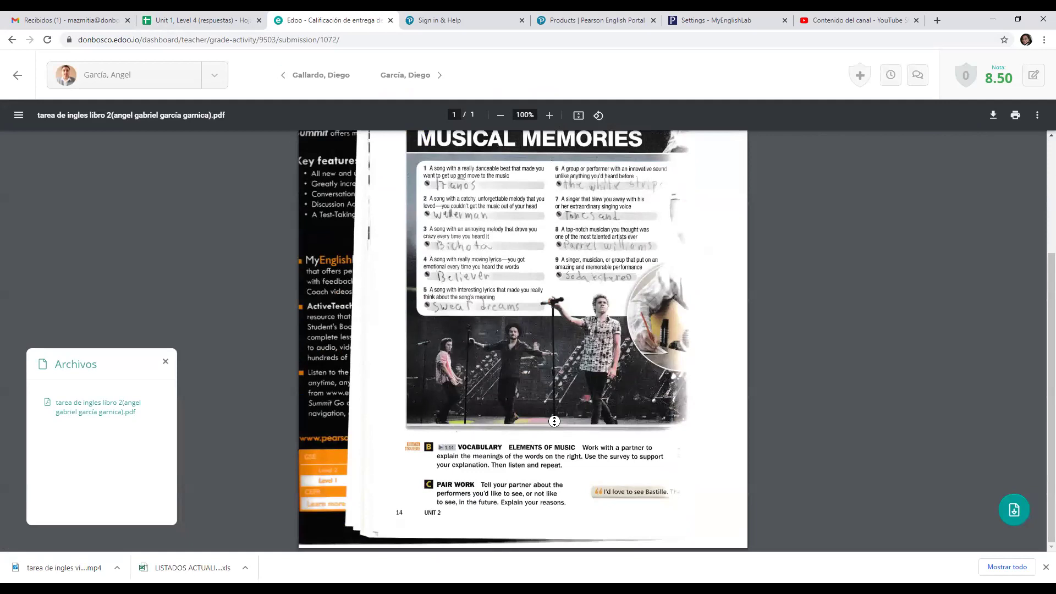
scroll(554, 420, up, 2)
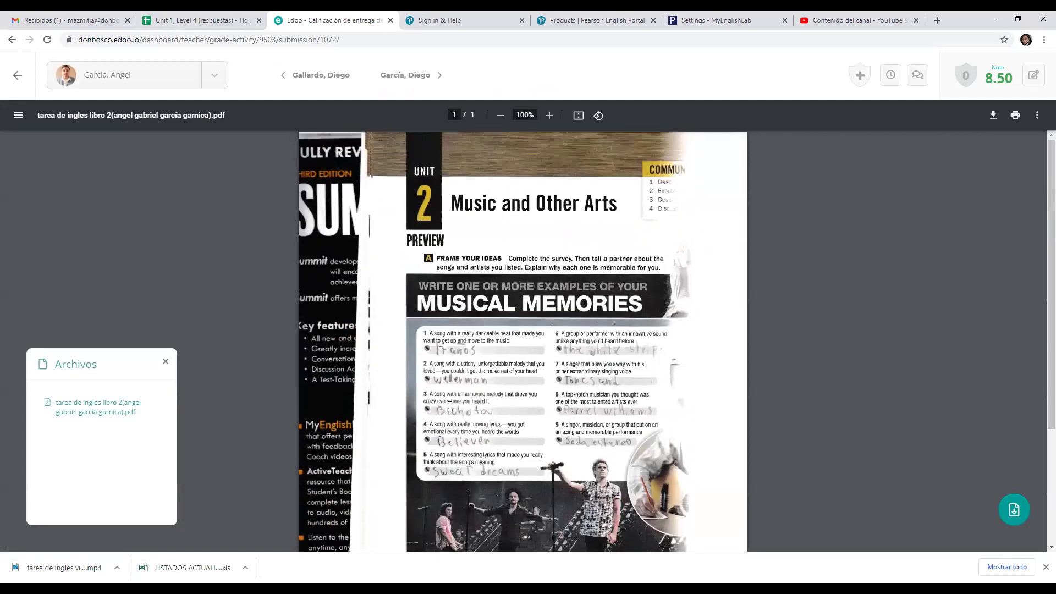
scroll(543, 435, down, 1)
scroll(537, 433, down, 1)
scroll(518, 428, up, 2)
scroll(520, 417, down, 1)
scroll(521, 412, up, 1)
scroll(523, 408, down, 2)
scroll(525, 404, up, 2)
click(825, 21)
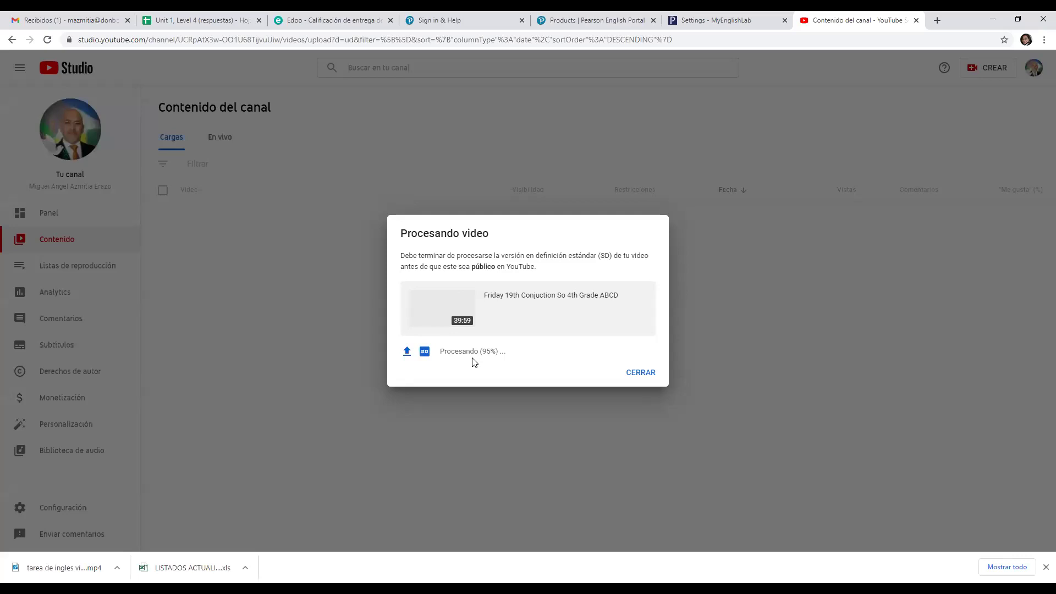
Close the Procesando video notice and go back to the student's homework PDF in Edoo.
click(641, 372)
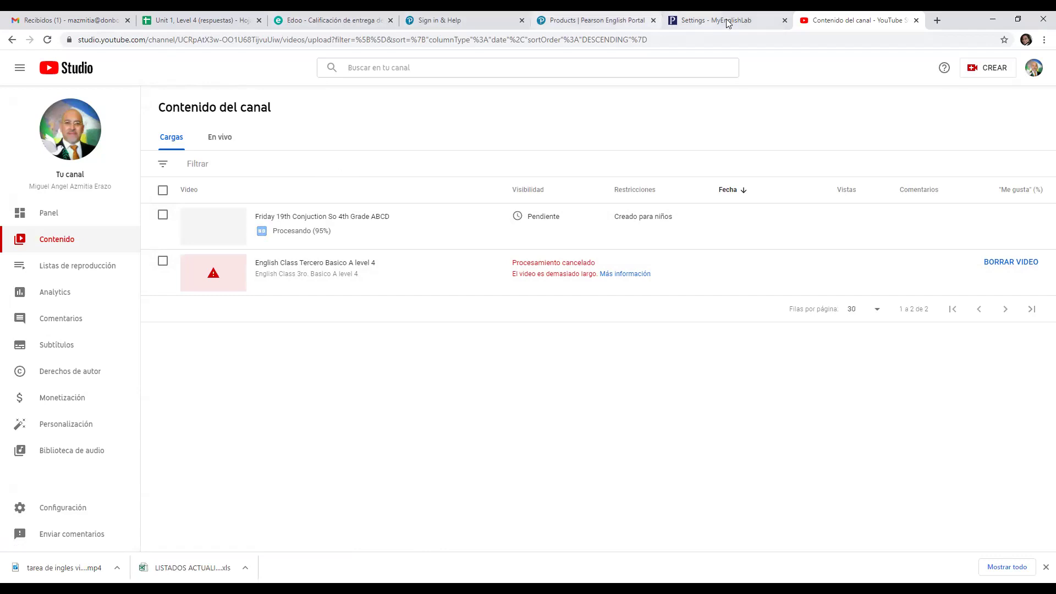
click(313, 18)
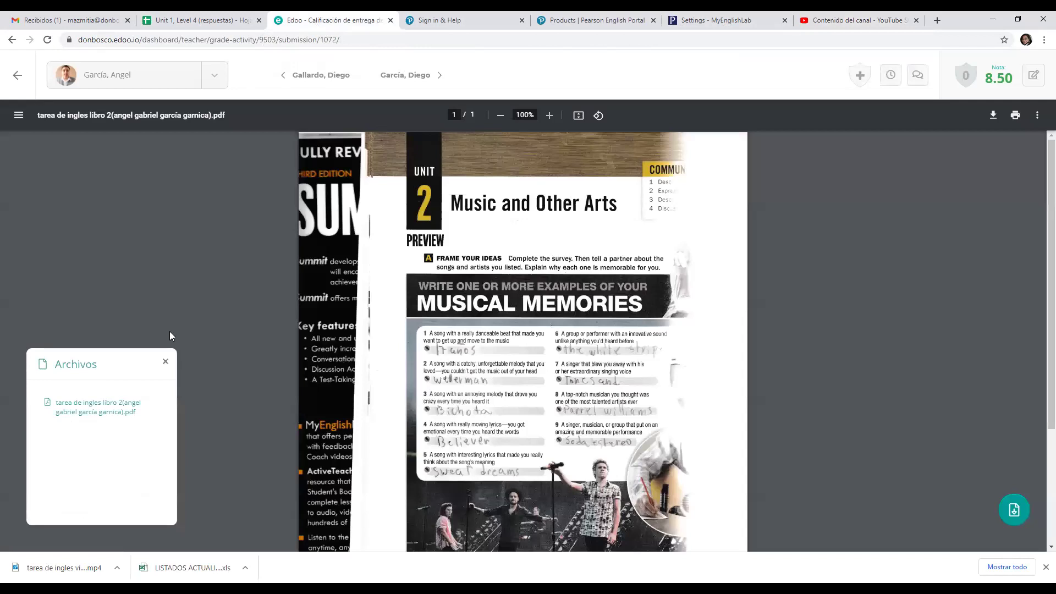
Open the fourth student's Guide 2 submission, review its PDF pages, and view its linked music video.
click(166, 362)
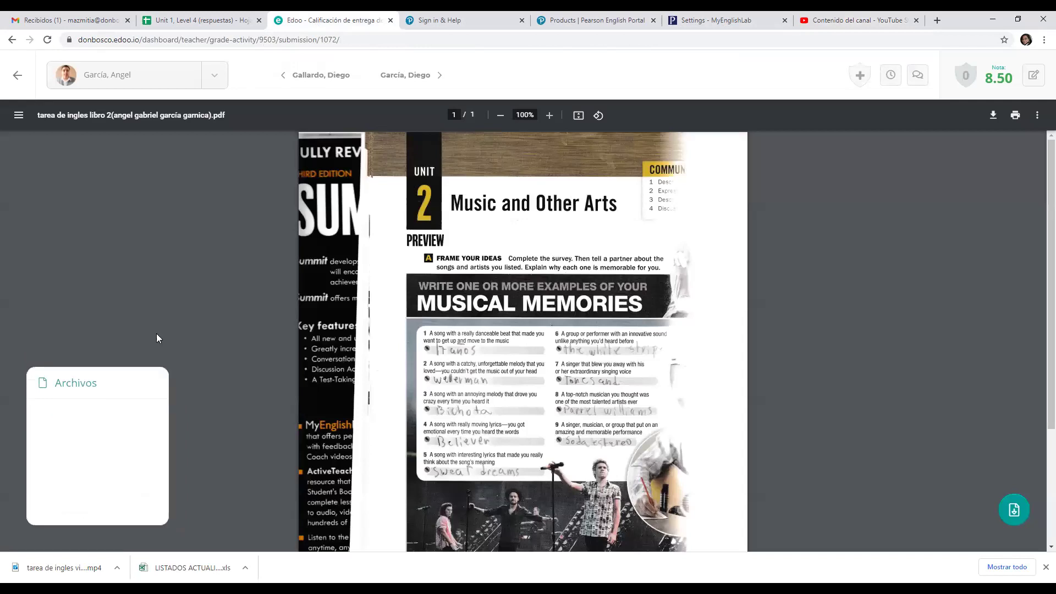
click(16, 75)
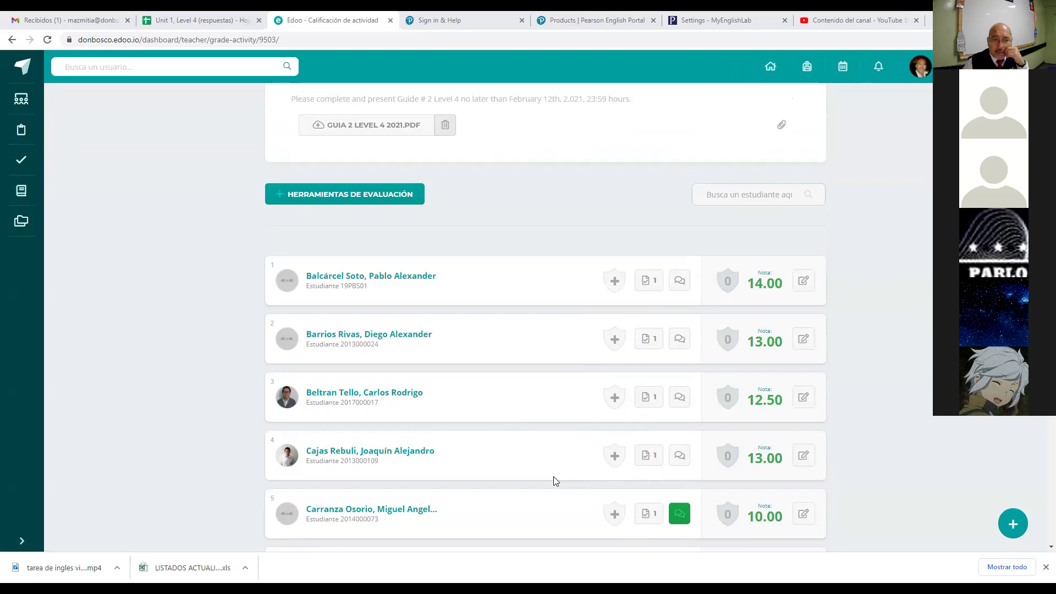
click(646, 457)
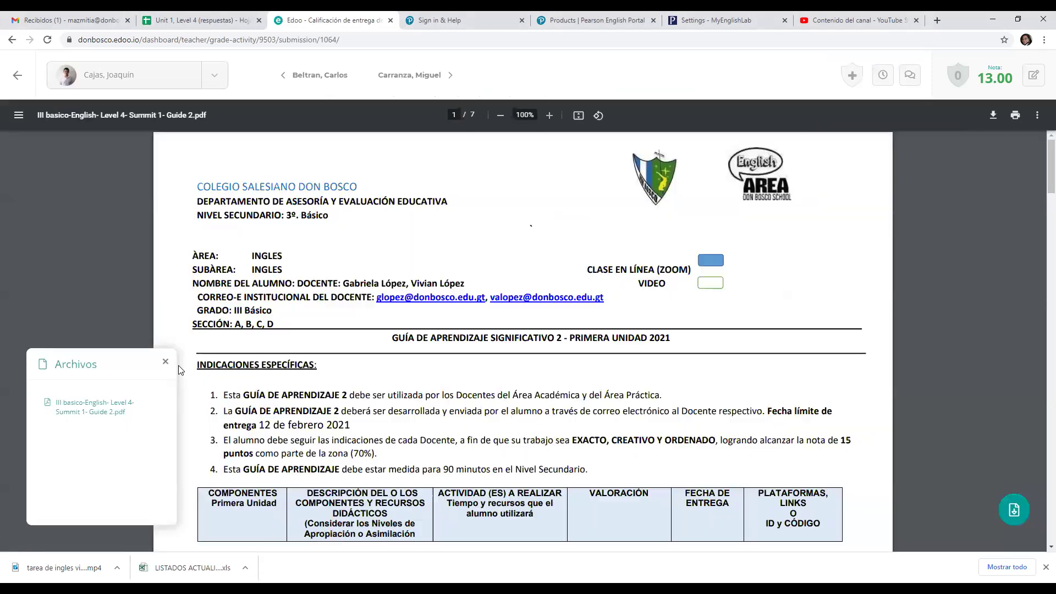
scroll(551, 365, down, 3)
scroll(552, 366, down, 3)
scroll(538, 395, down, 3)
scroll(539, 394, down, 3)
scroll(538, 395, down, 3)
scroll(538, 394, down, 3)
scroll(537, 394, down, 3)
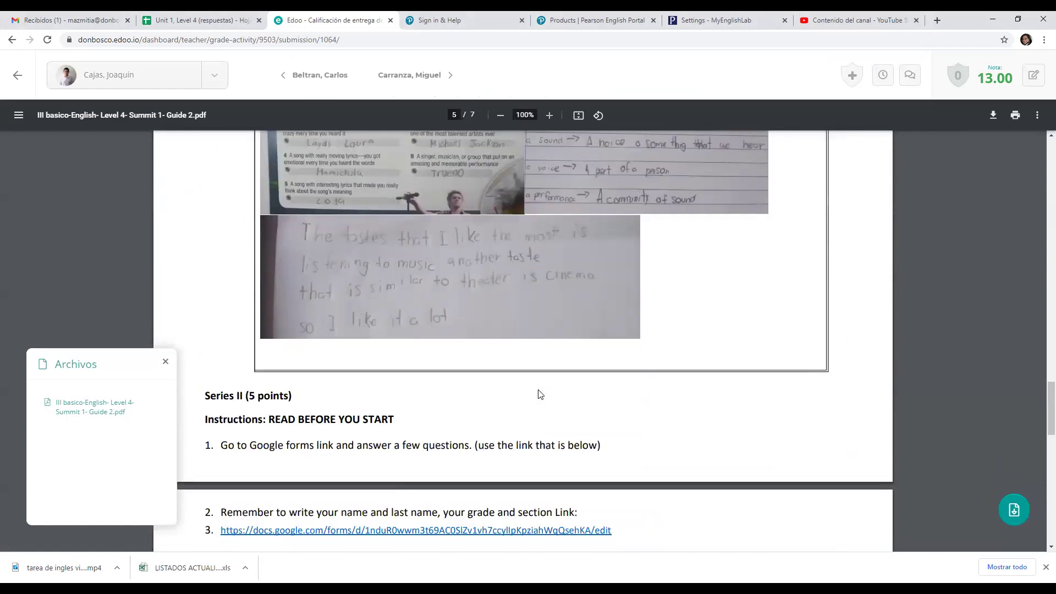
scroll(537, 394, down, 3)
scroll(538, 395, down, 1)
scroll(538, 394, down, 3)
scroll(539, 395, down, 3)
scroll(539, 396, down, 1)
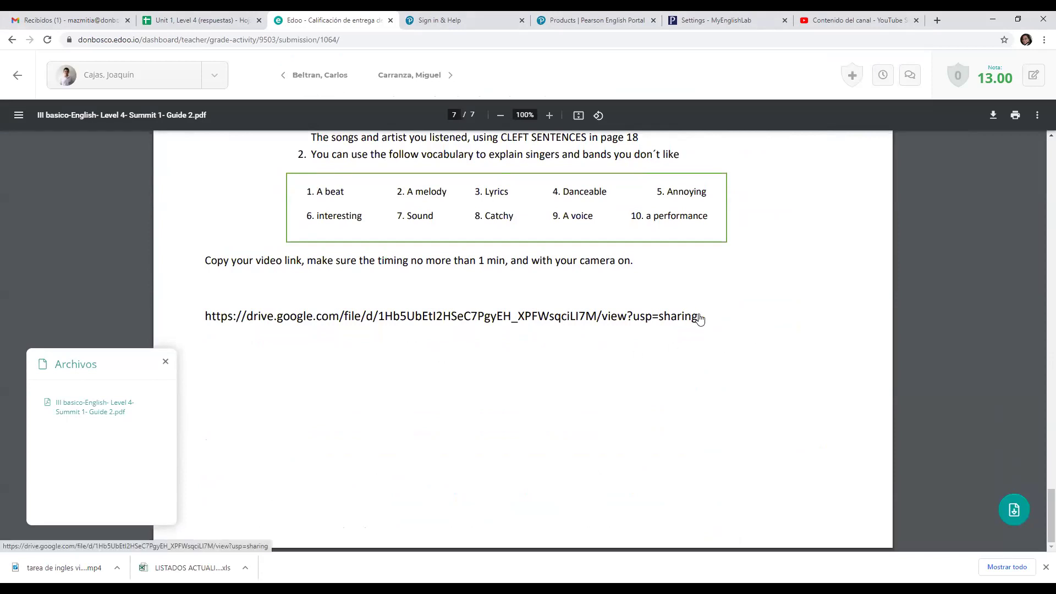
click(249, 318)
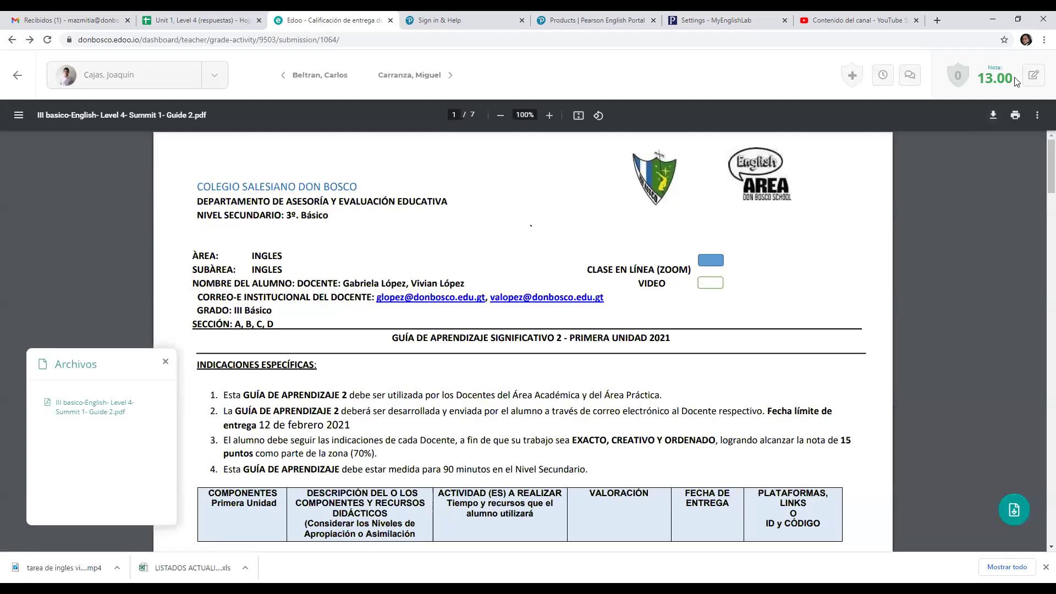
click(937, 19)
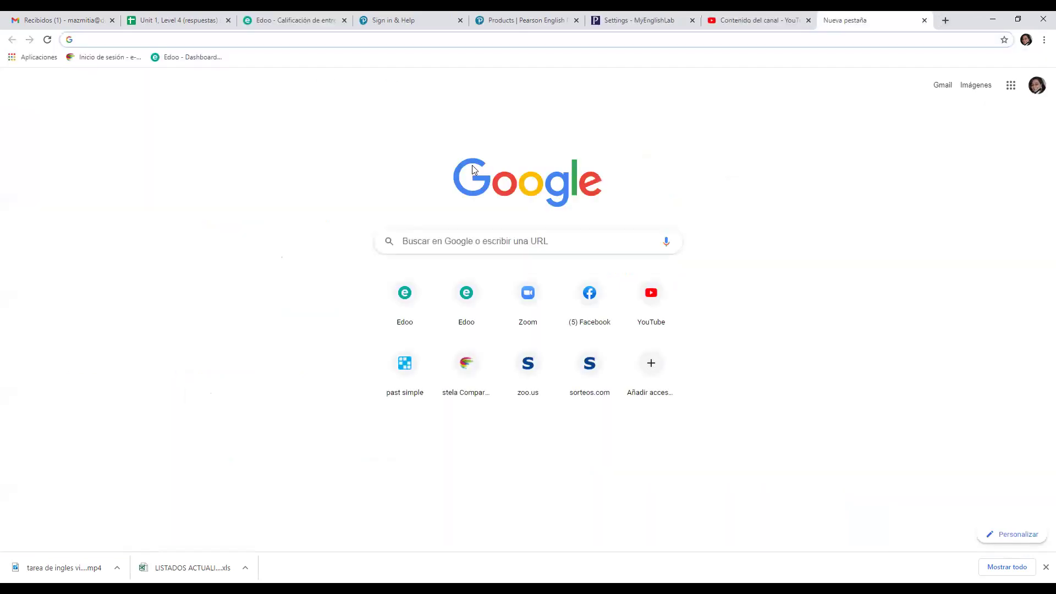
right_click(418, 245)
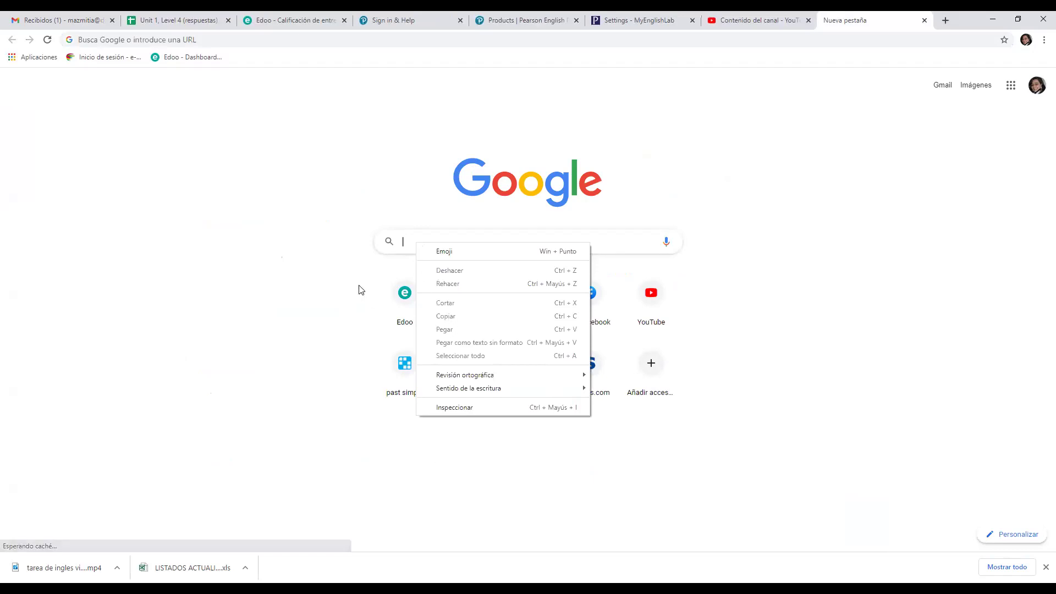
click(345, 264)
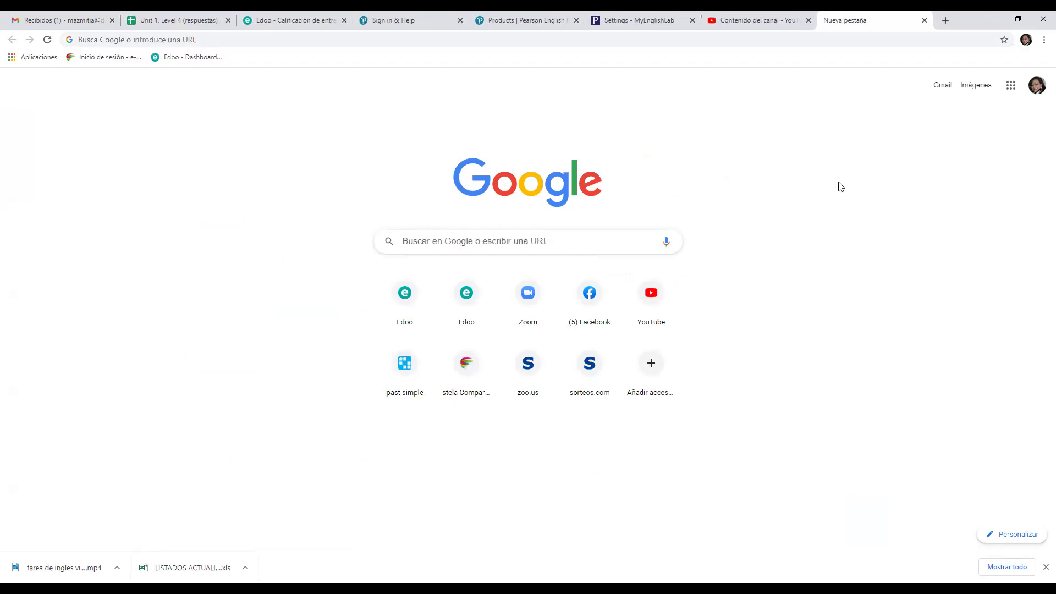
click(923, 21)
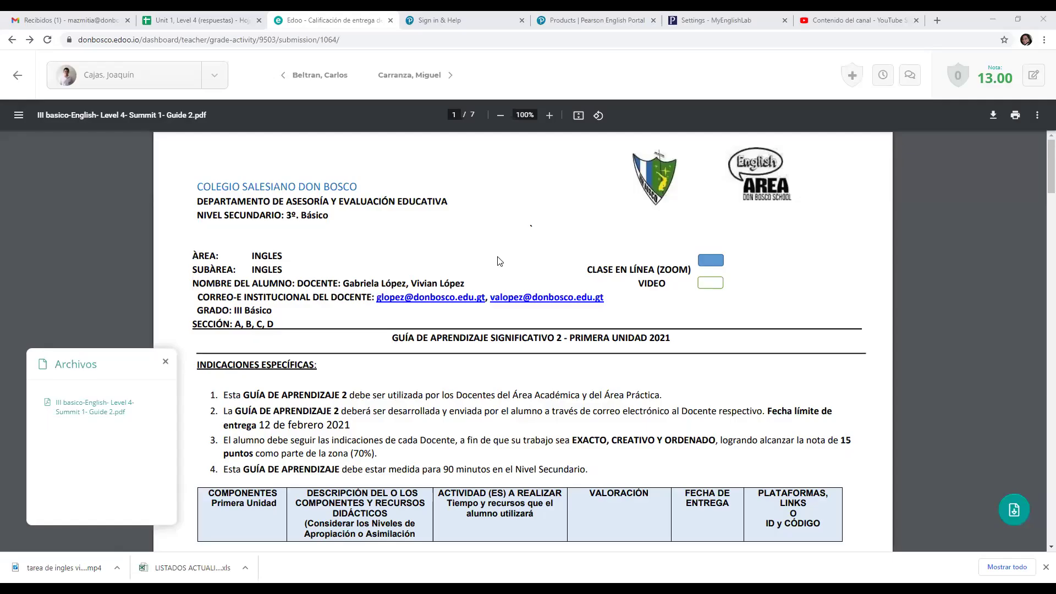
Open a new Chrome tab on Google and switch to the teacher's other Google account.
click(938, 21)
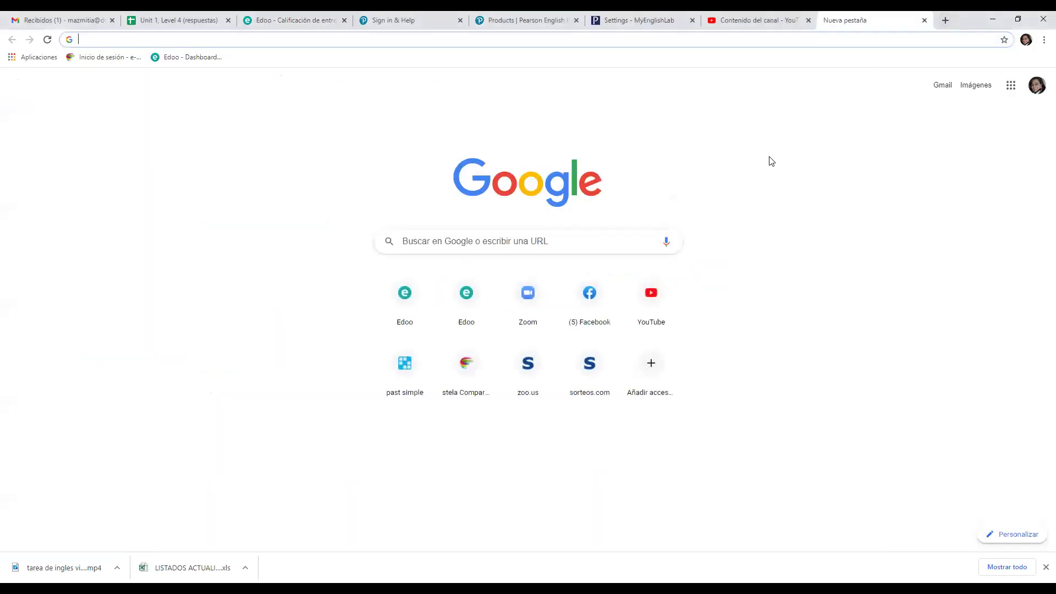
click(1036, 85)
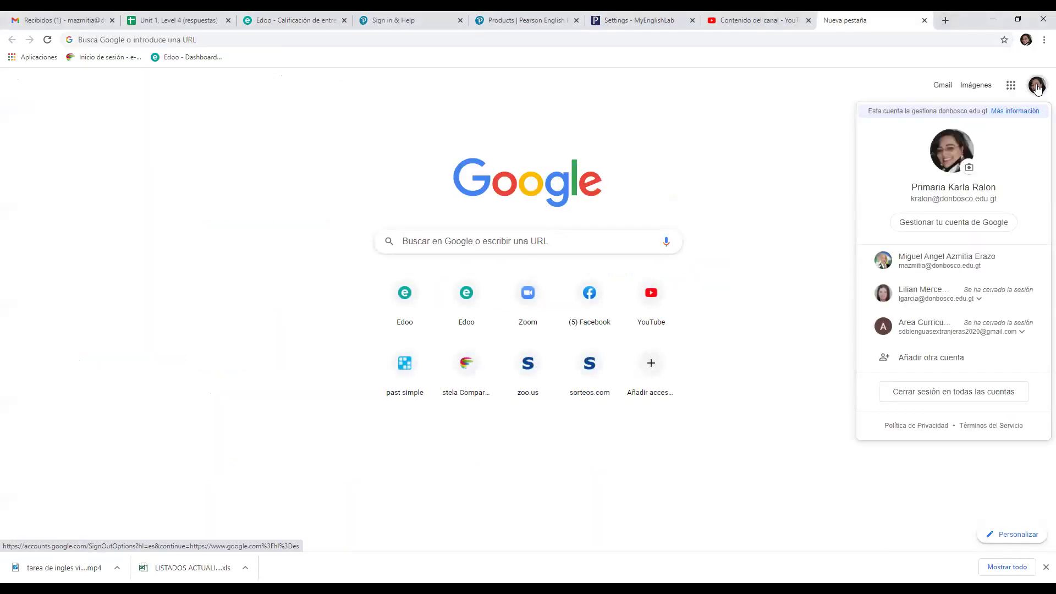
click(932, 262)
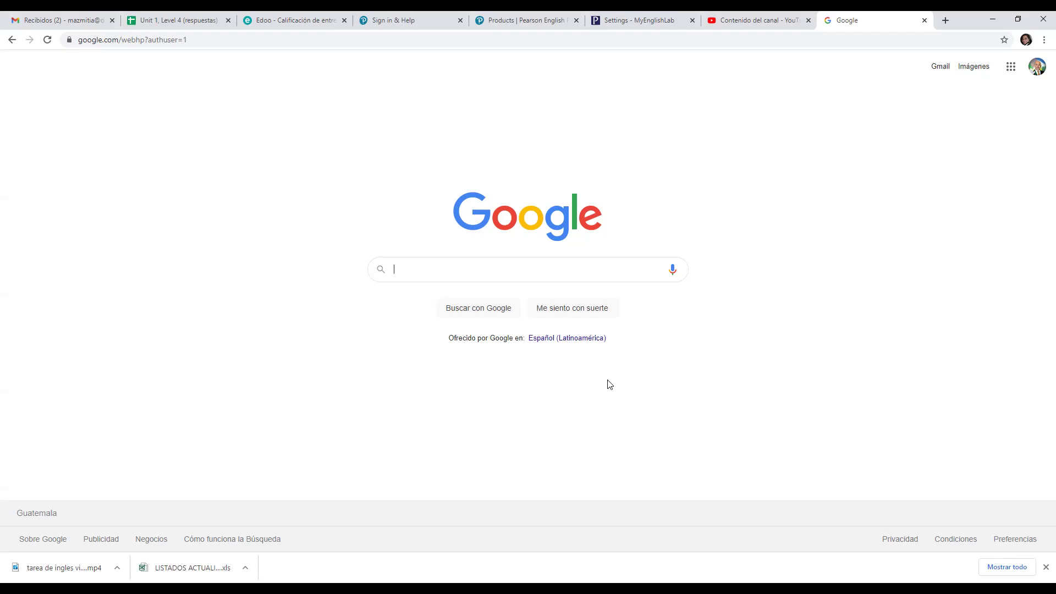
right_click(726, 113)
key(Escape)
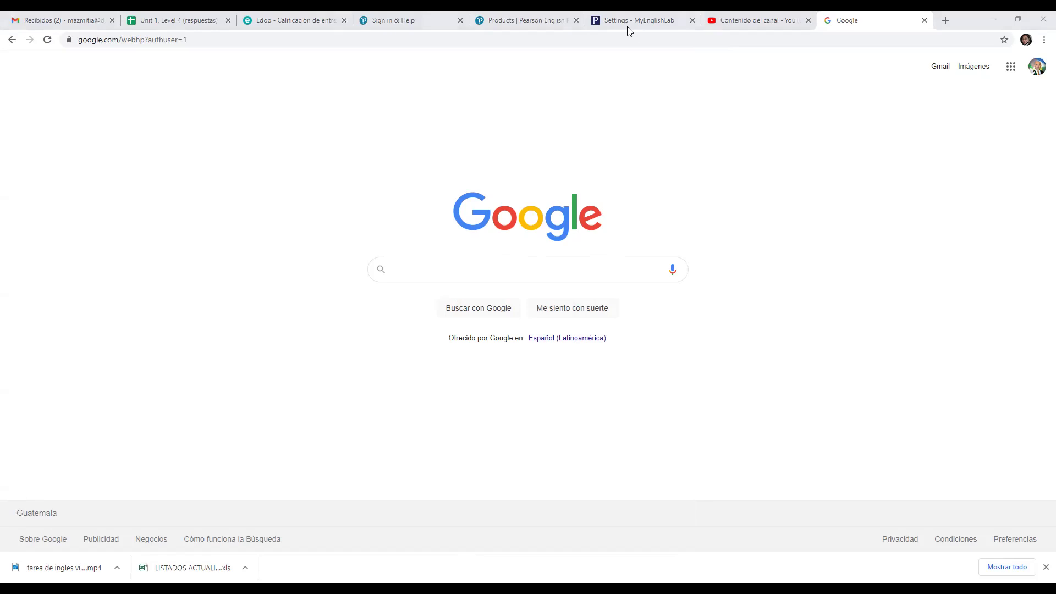
Bring the Chrome window back into focus.
click(735, 90)
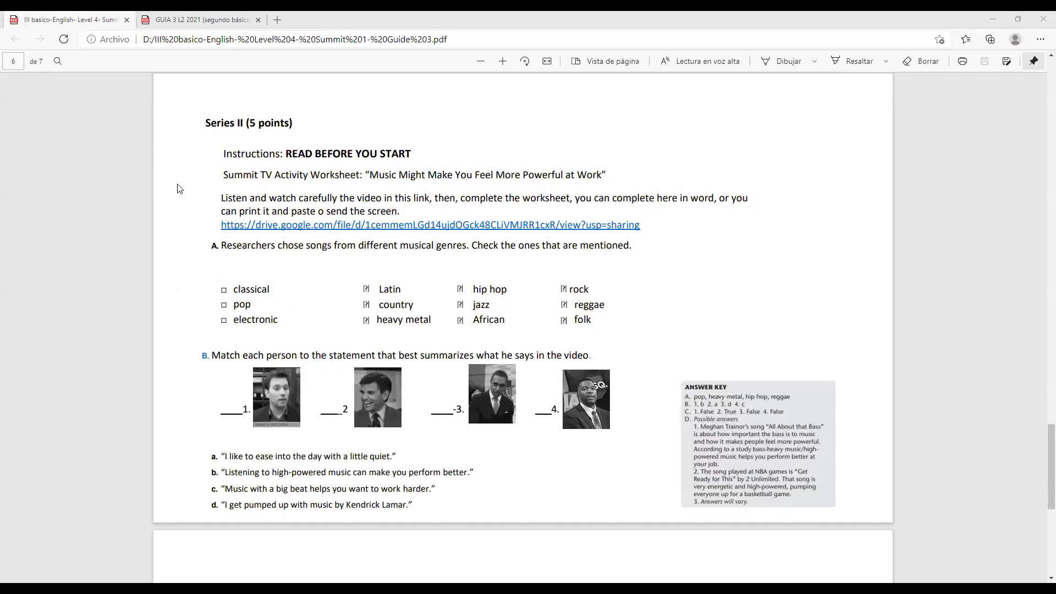
scroll(202, 178, down, 2)
scroll(203, 194, down, 3)
scroll(203, 210, down, 5)
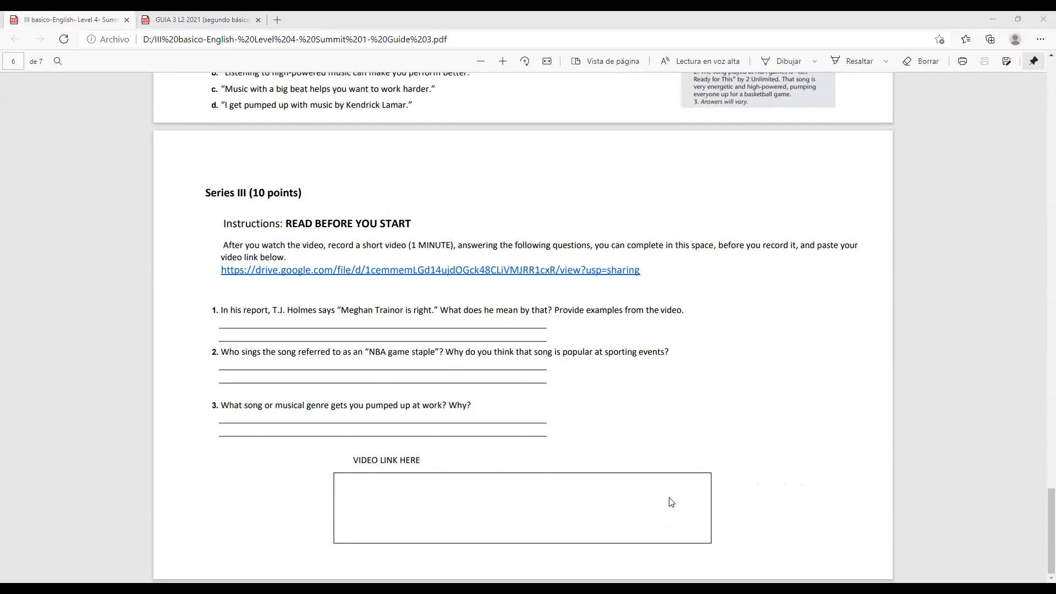
scroll(450, 355, up, 4)
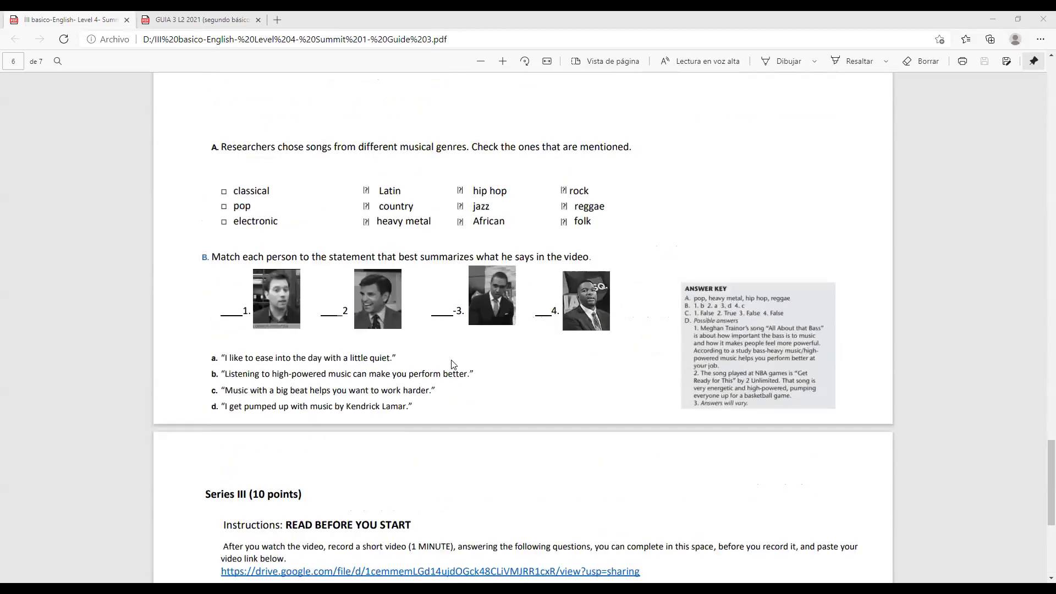
scroll(453, 359, up, 2)
scroll(452, 358, up, 3)
scroll(453, 359, down, 3)
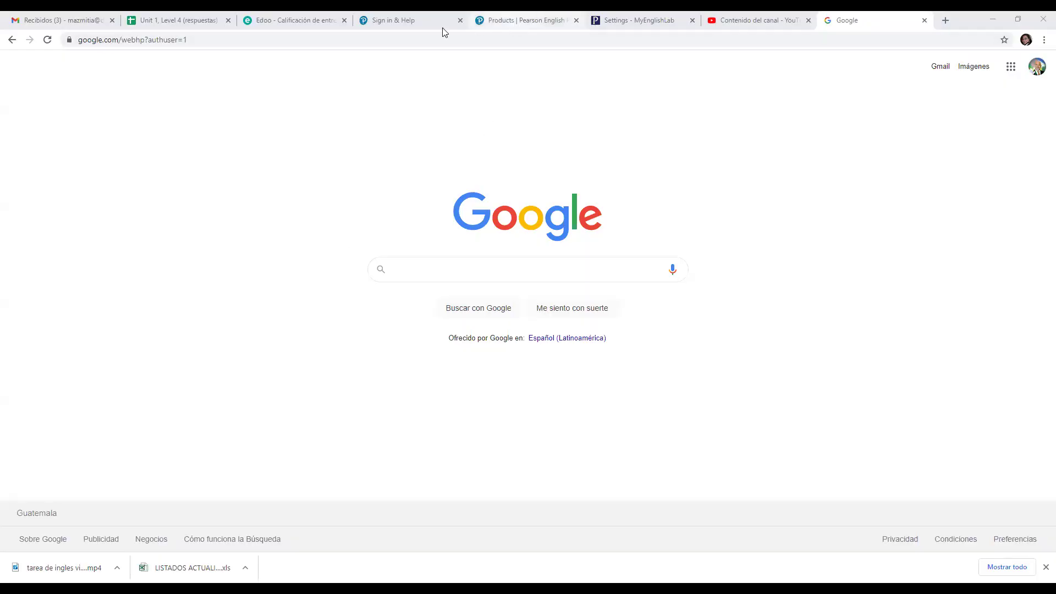
Switch to the Pearson English Sign in & Help page.
click(387, 20)
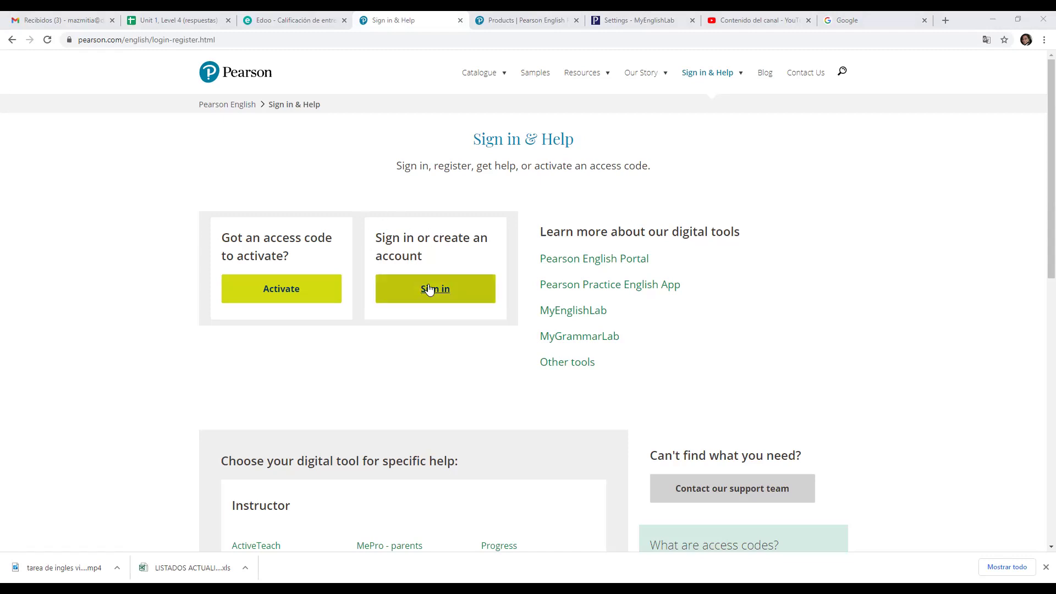
Open the Add a product form ready for an access code, briefly checking the school grading page.
click(504, 19)
scroll(435, 276, up, 2)
scroll(436, 276, up, 2)
scroll(438, 275, down, 1)
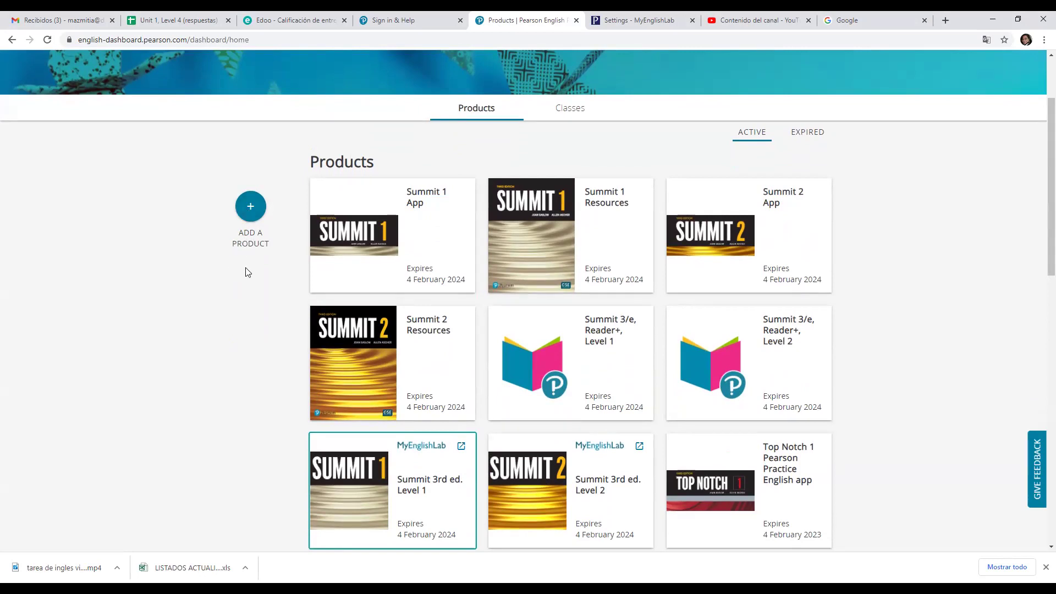
click(252, 206)
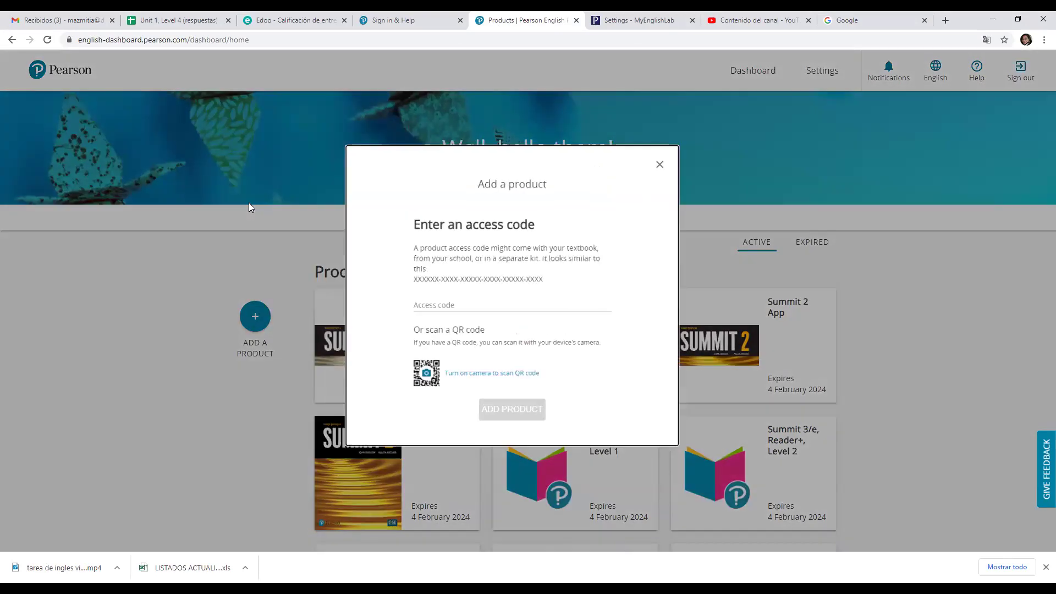
click(428, 309)
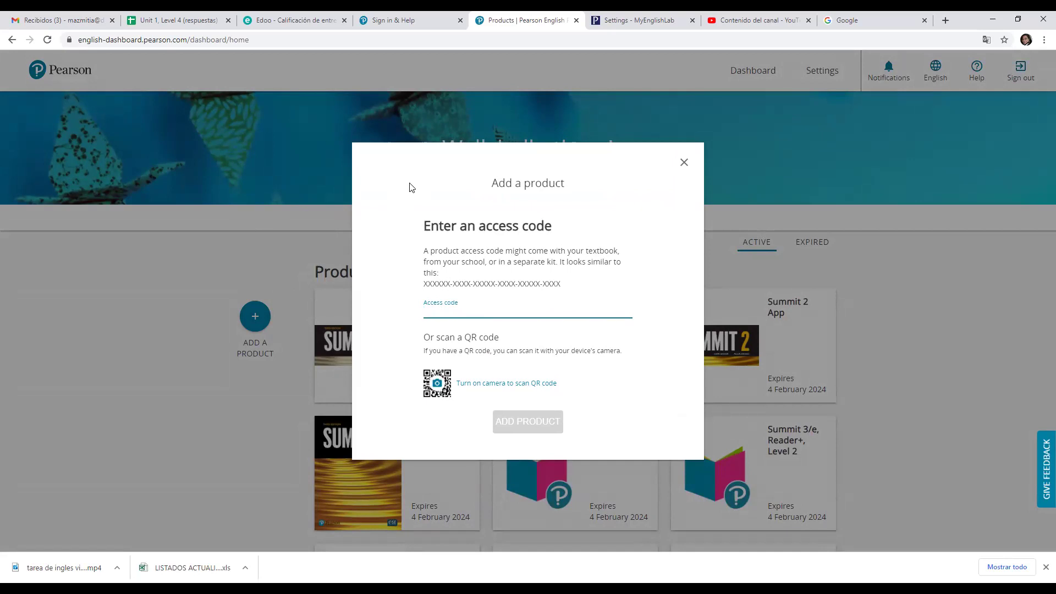
click(300, 21)
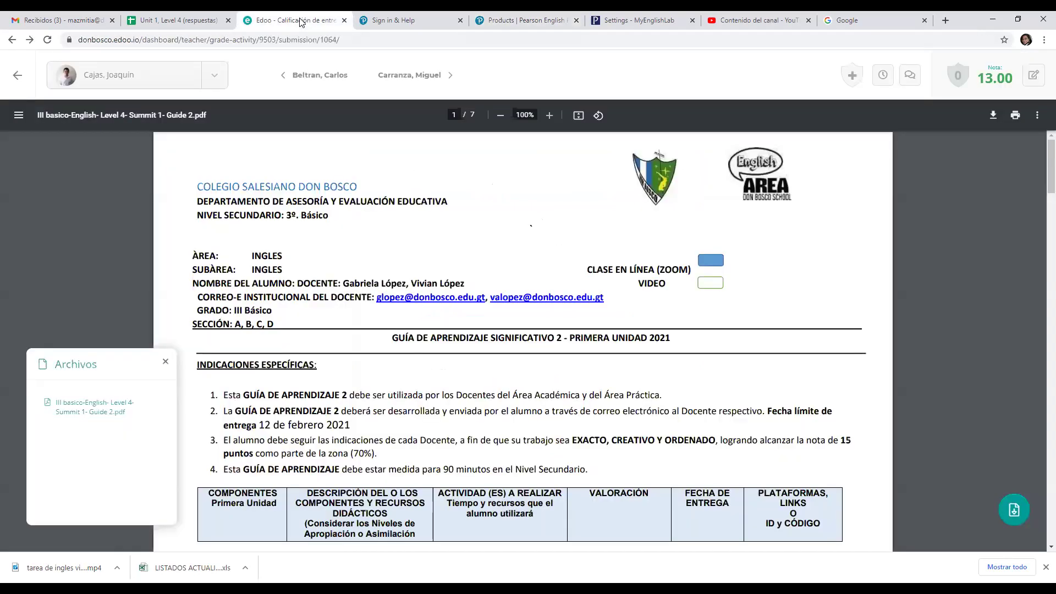
click(518, 22)
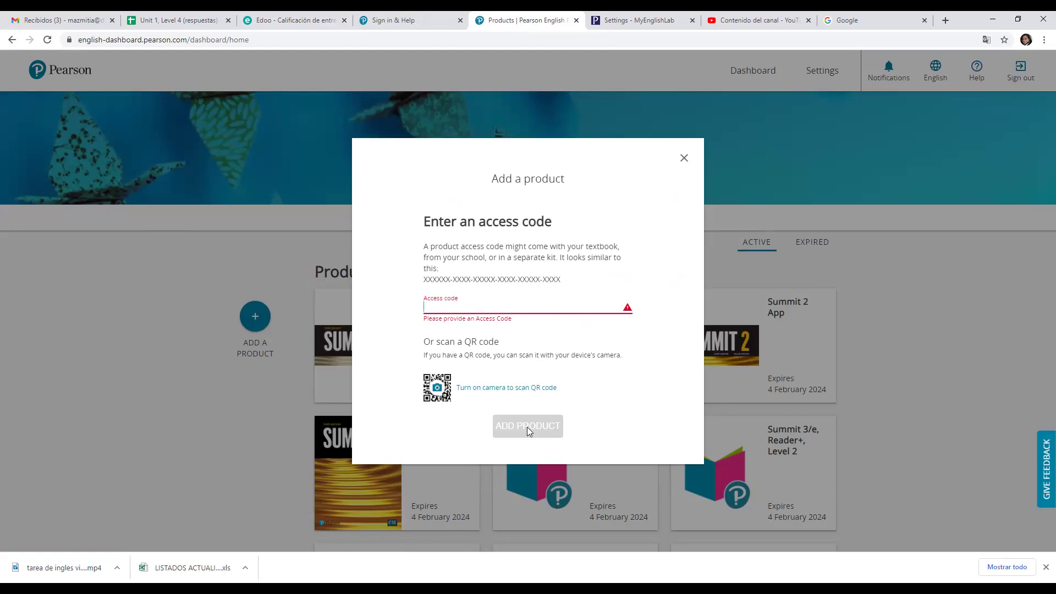
Open the Summit 3rd ed. Level 1 course, dismiss the translation offer, and open then close Add product.
click(684, 159)
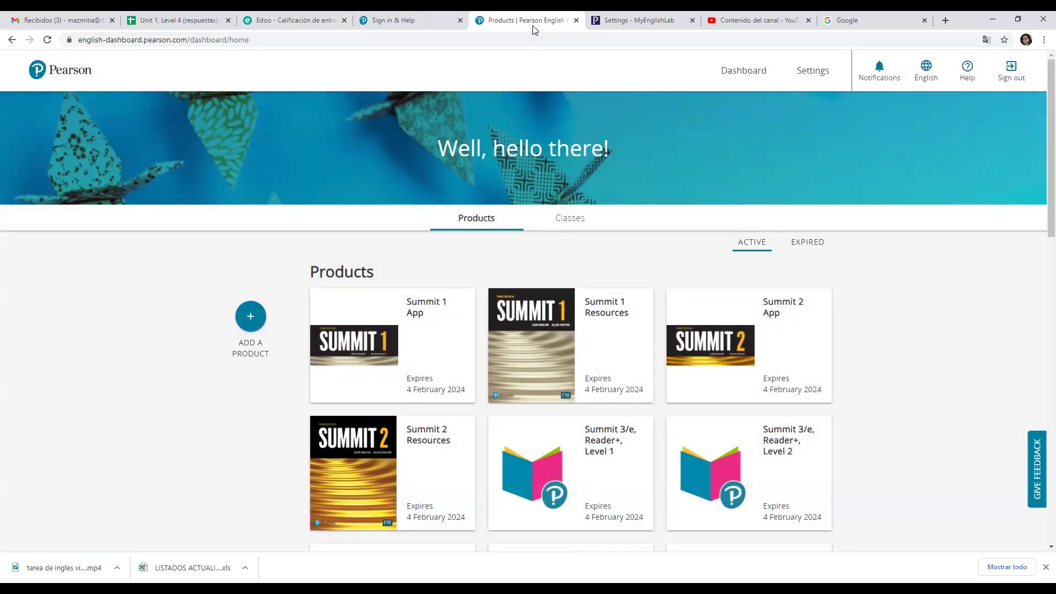
scroll(440, 391, down, 1)
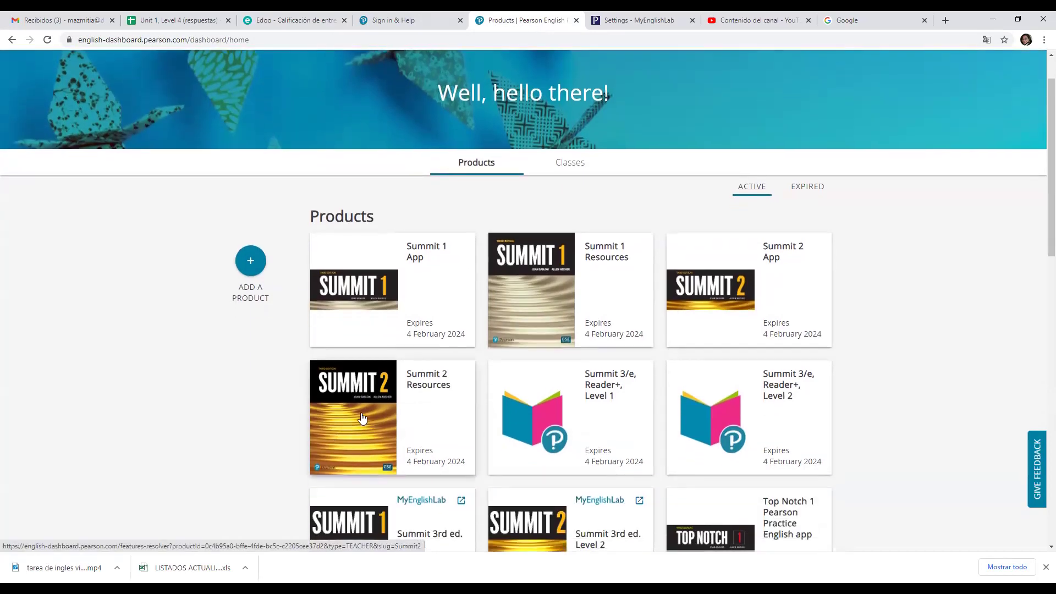
scroll(362, 418, down, 5)
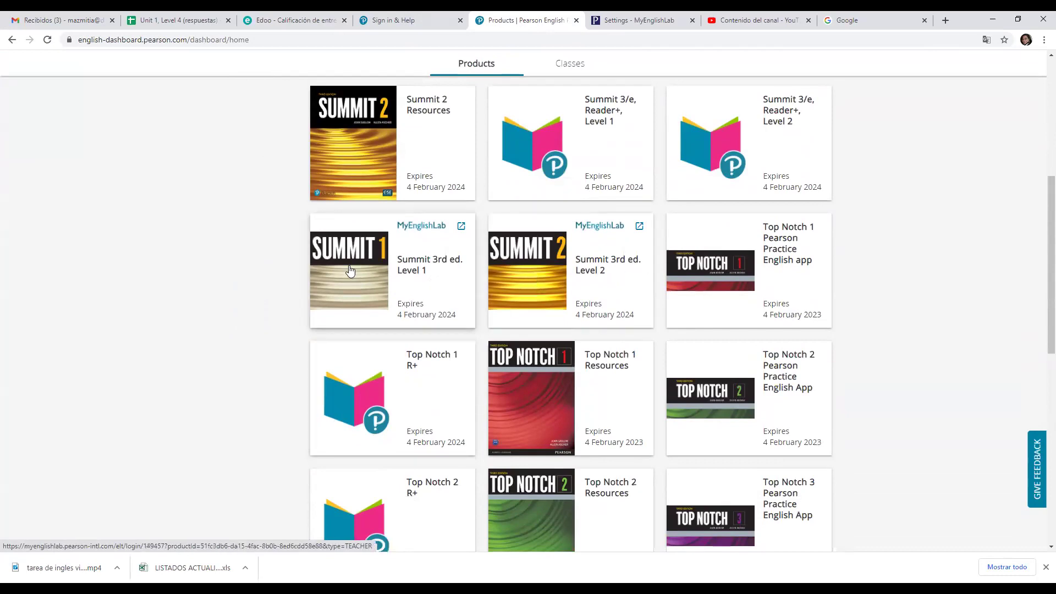
click(370, 278)
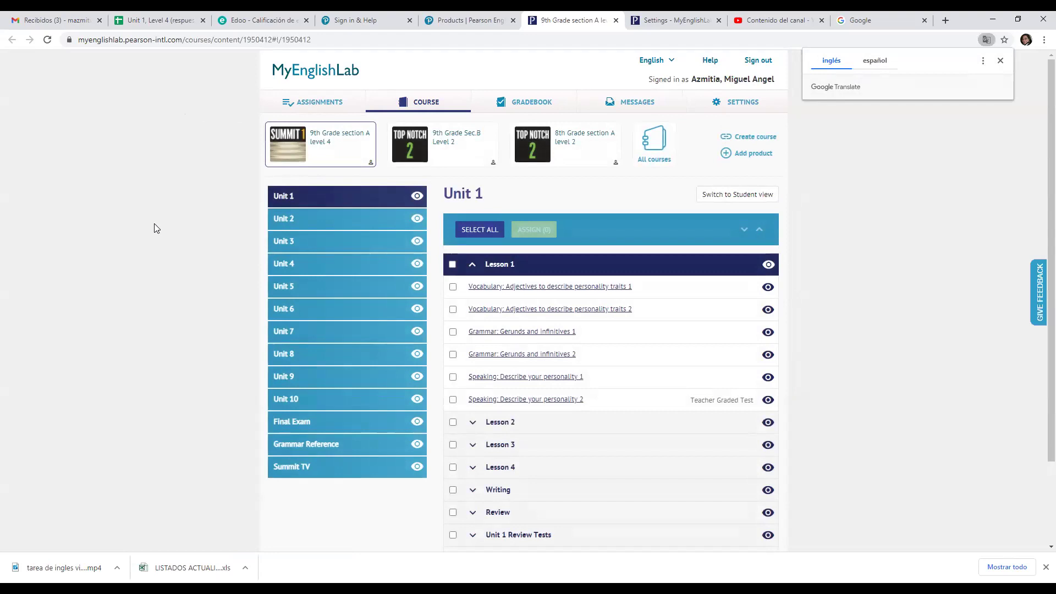
click(332, 153)
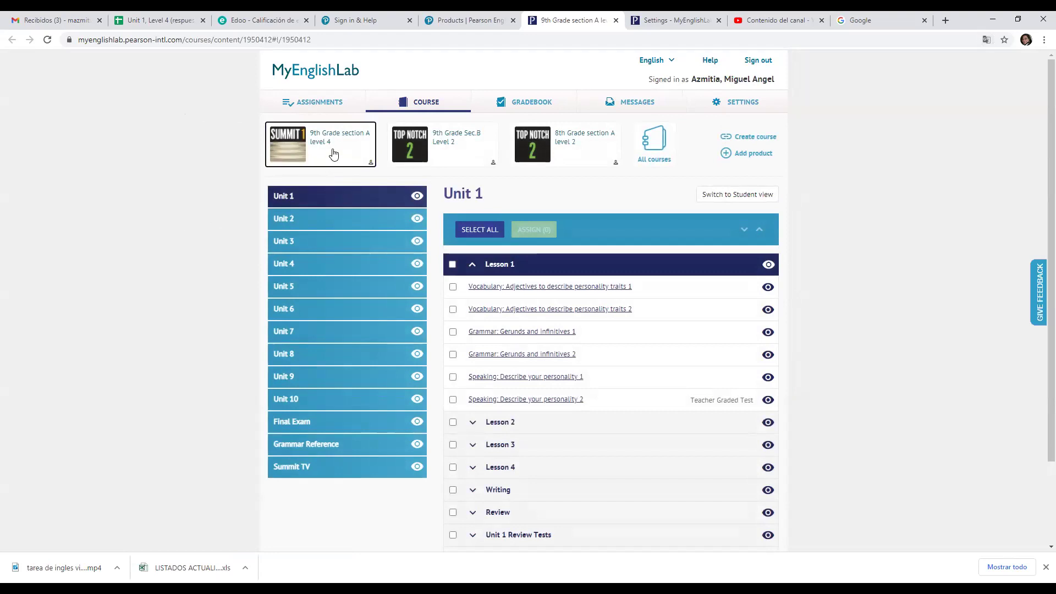
click(754, 156)
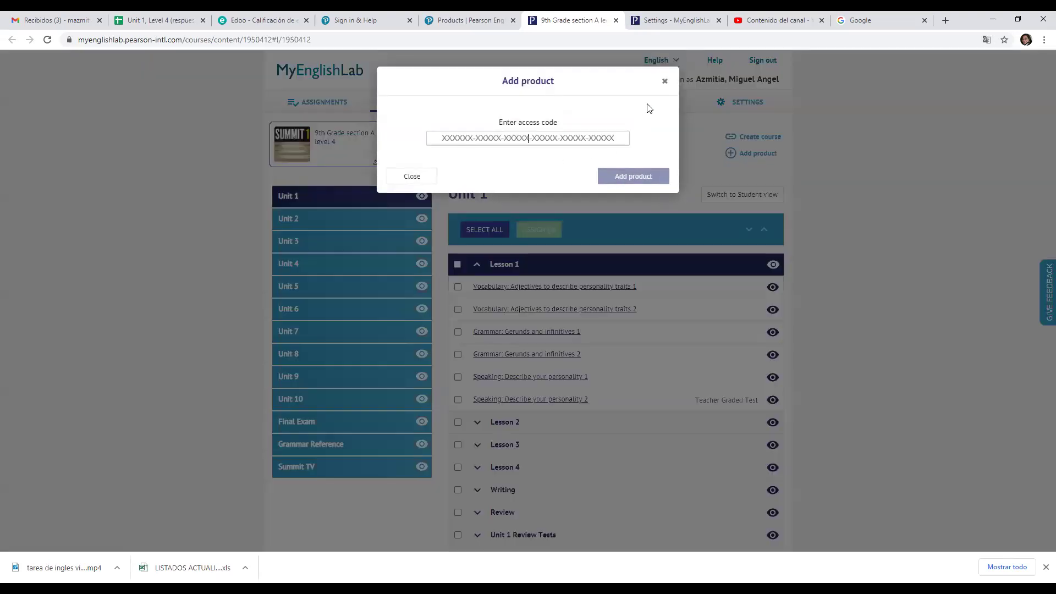
click(664, 81)
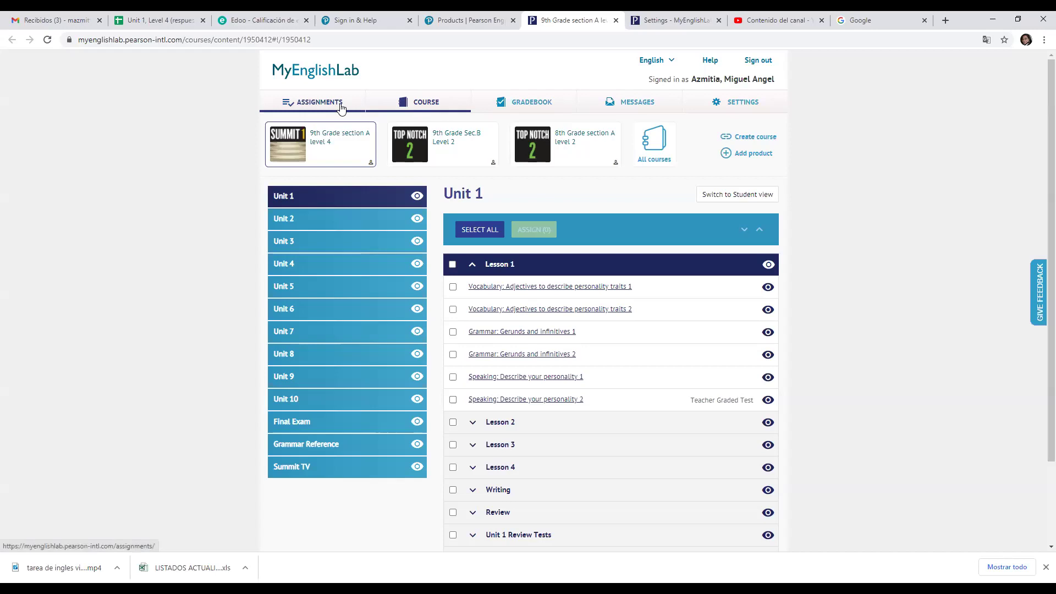
View the assignments list, then open the Course Management settings.
click(321, 109)
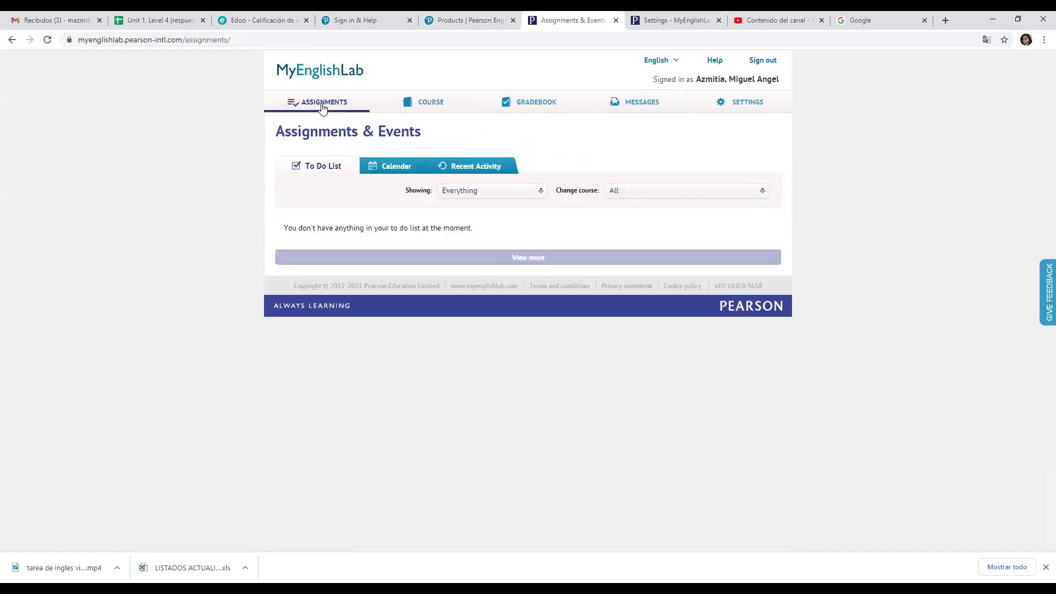
click(745, 105)
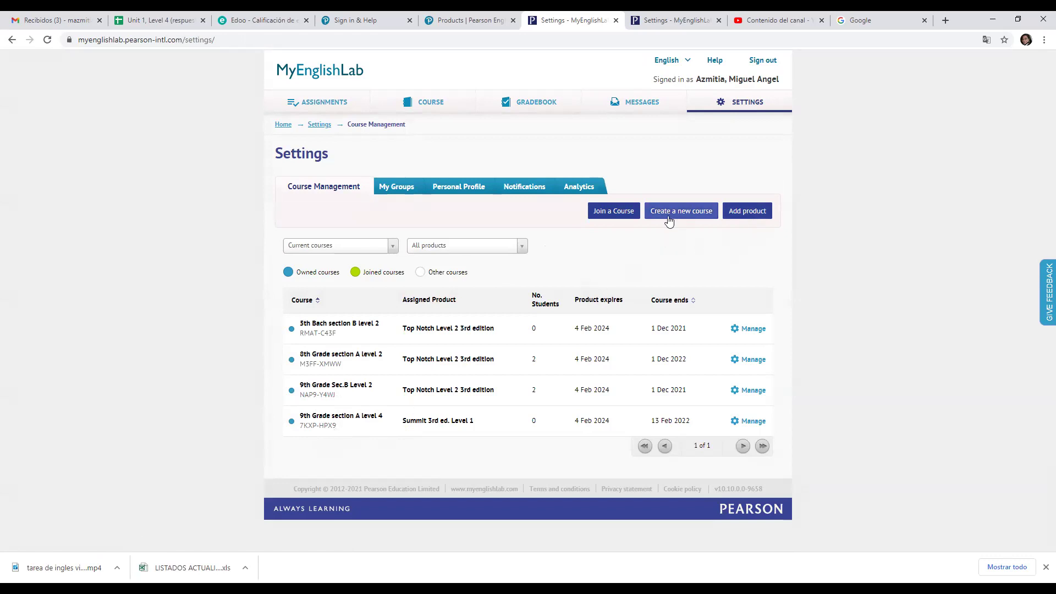
Bring up the Join a Course form and its course ID field, then dismiss it with Esc.
click(612, 215)
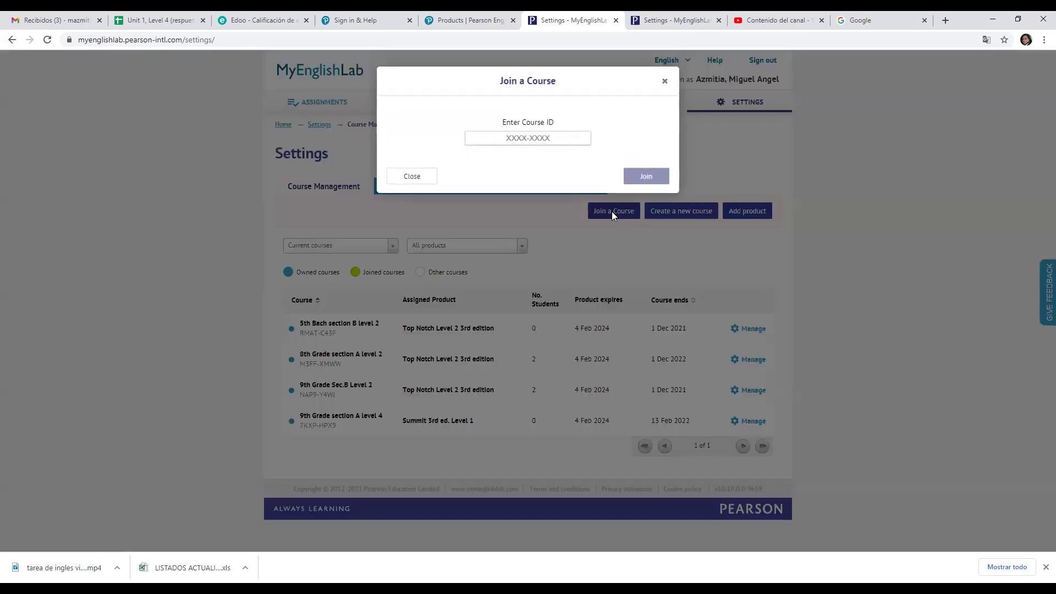
click(528, 135)
key(Escape)
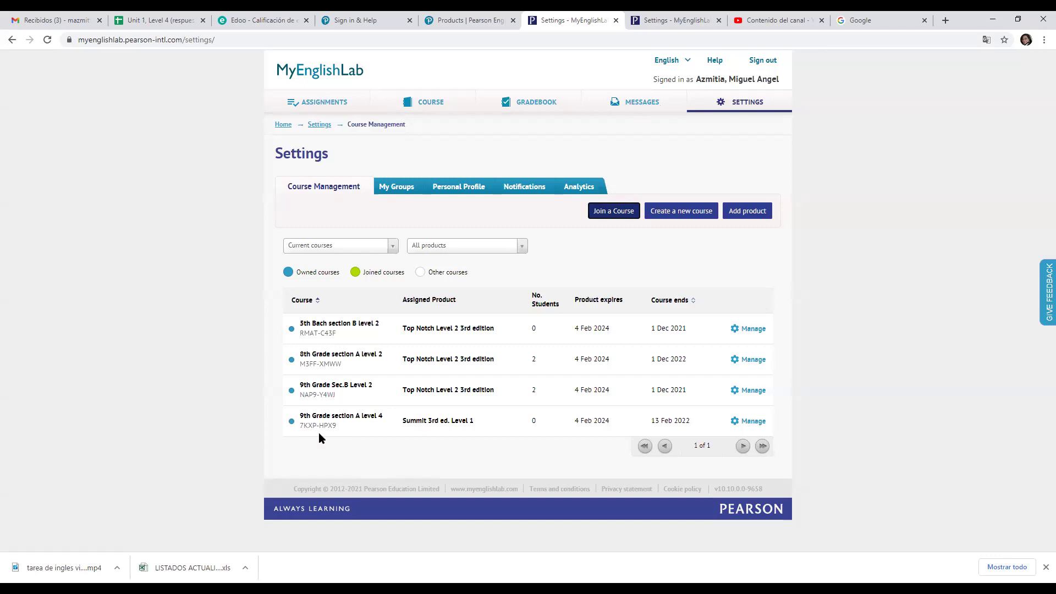
Select the course code 7KXP-HPX9 under 9th Grade section A level 4.
mouse_move(310, 426)
mouse_down()
mouse_move(300, 426)
mouse_move(338, 428)
mouse_up()
key(ctrl+c)
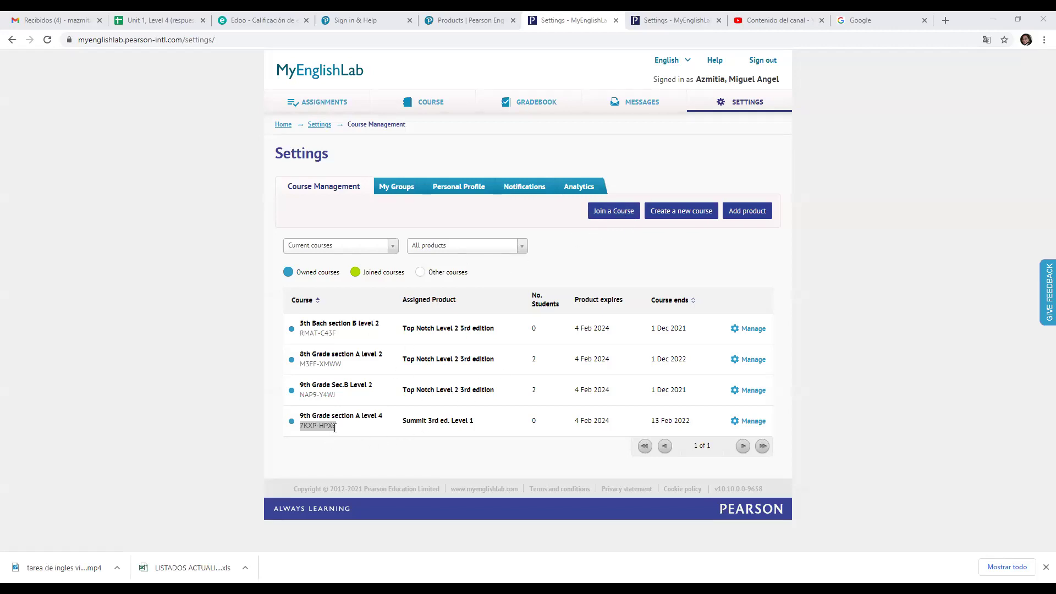
click(616, 213)
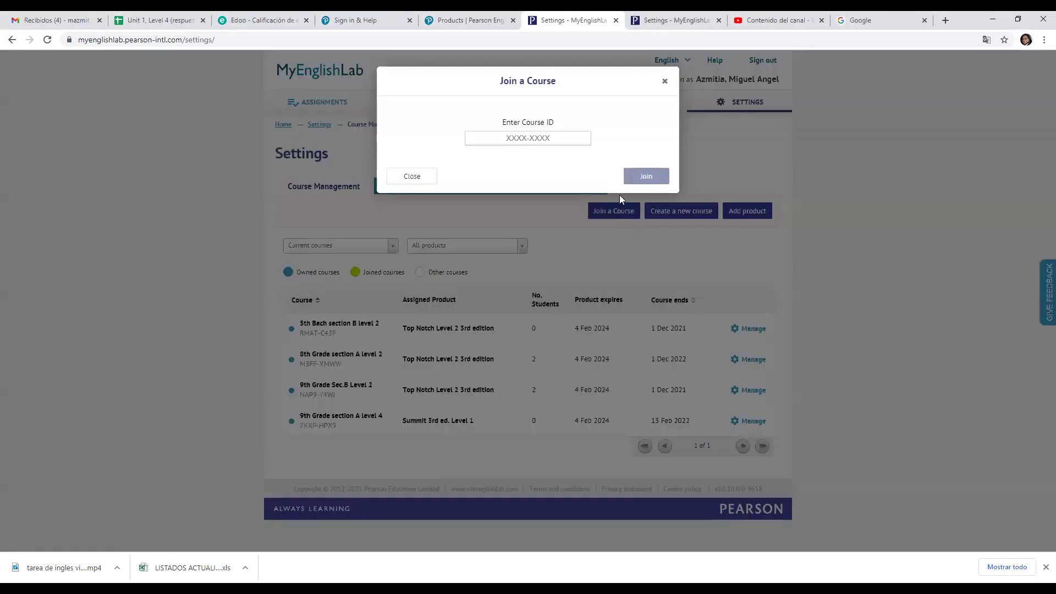
right_click(527, 140)
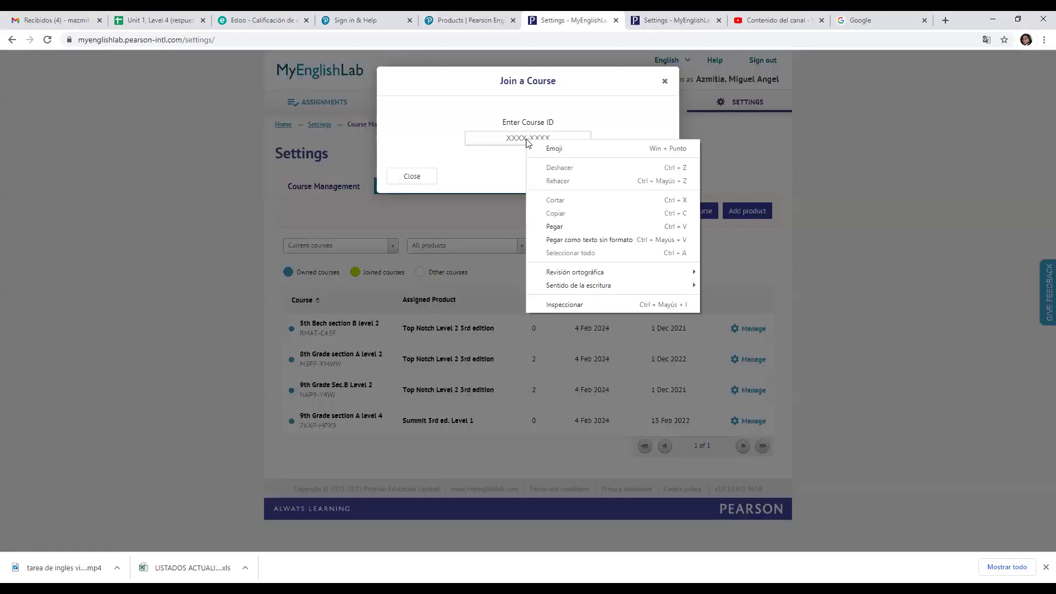
click(565, 228)
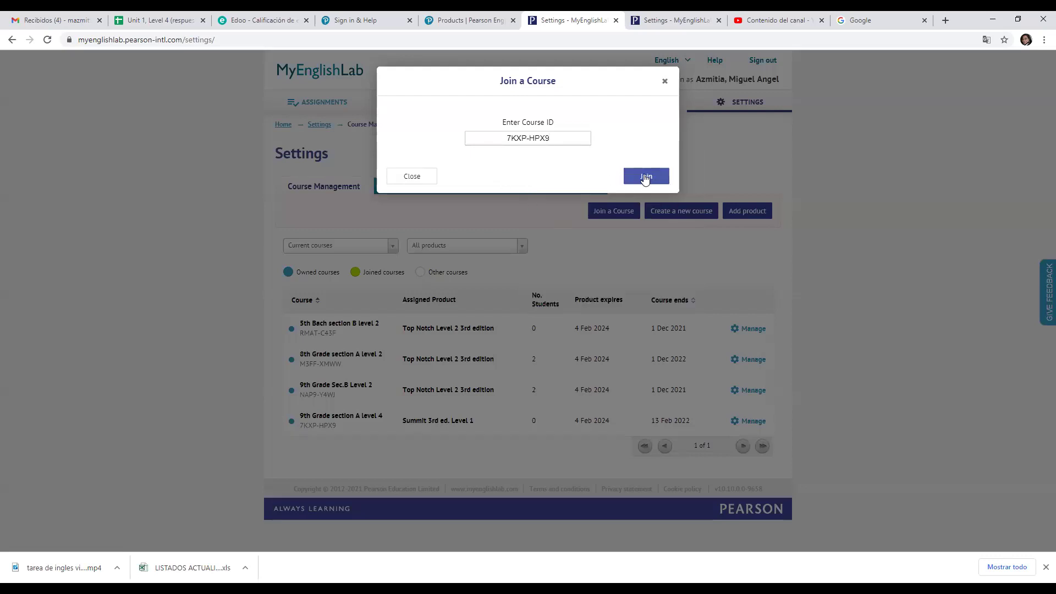
click(645, 179)
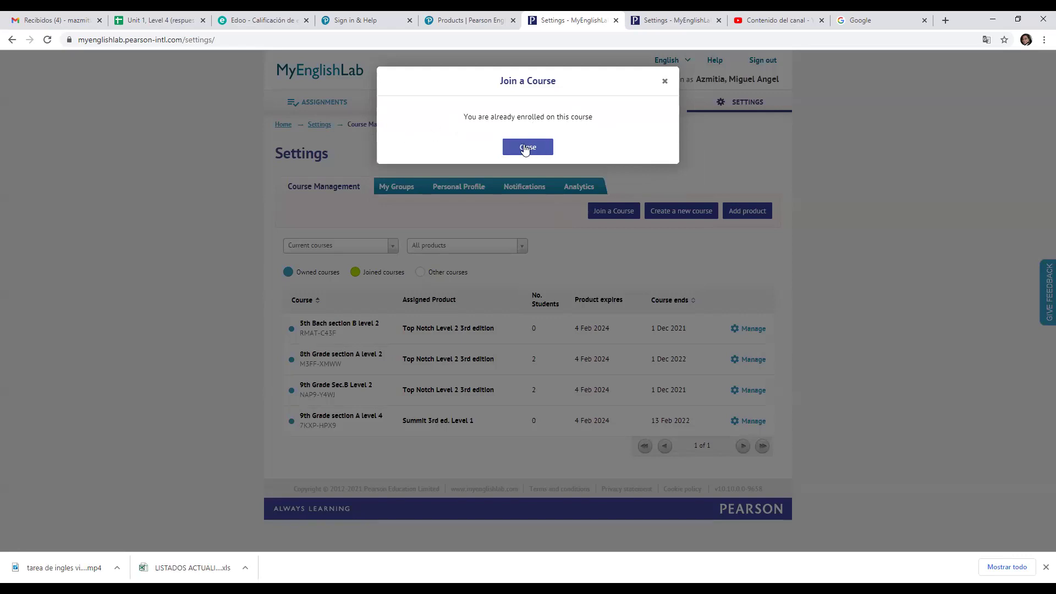
click(523, 146)
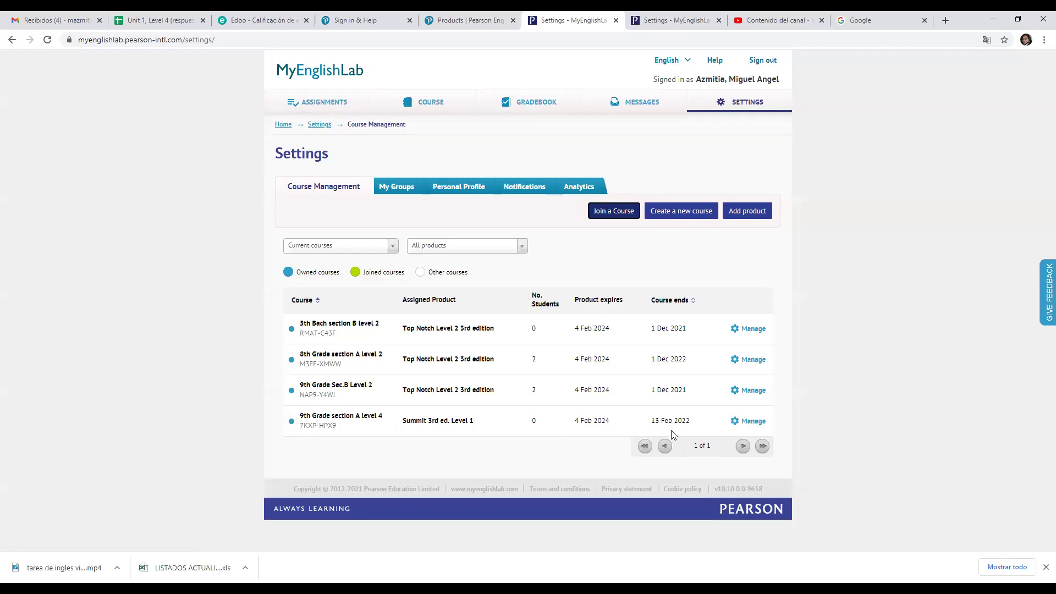
Open Manage Students for 9th Grade section A level 4, then switch to the Pearson products tab.
click(752, 423)
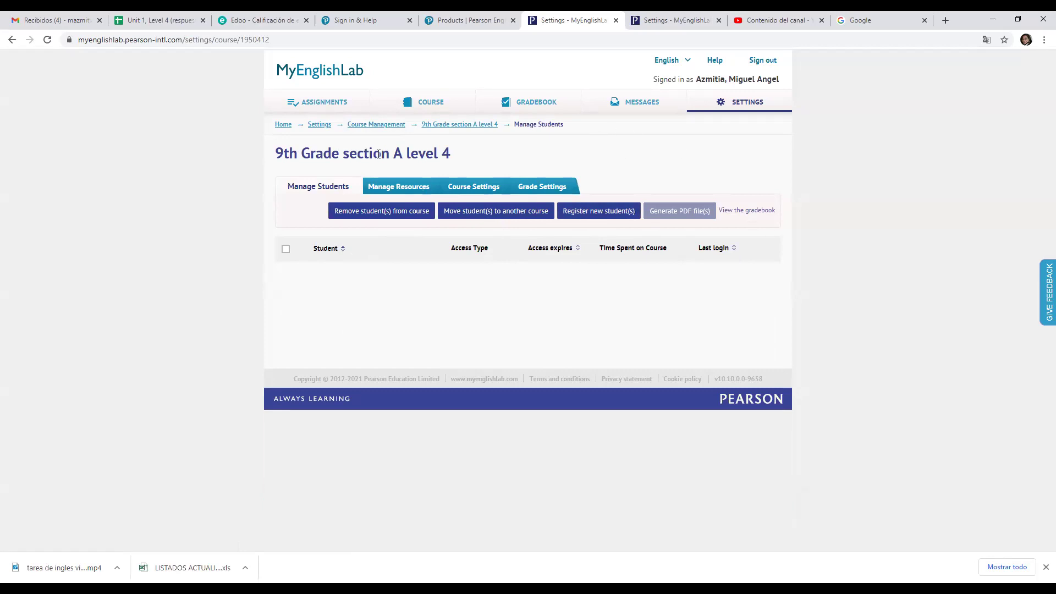
click(470, 23)
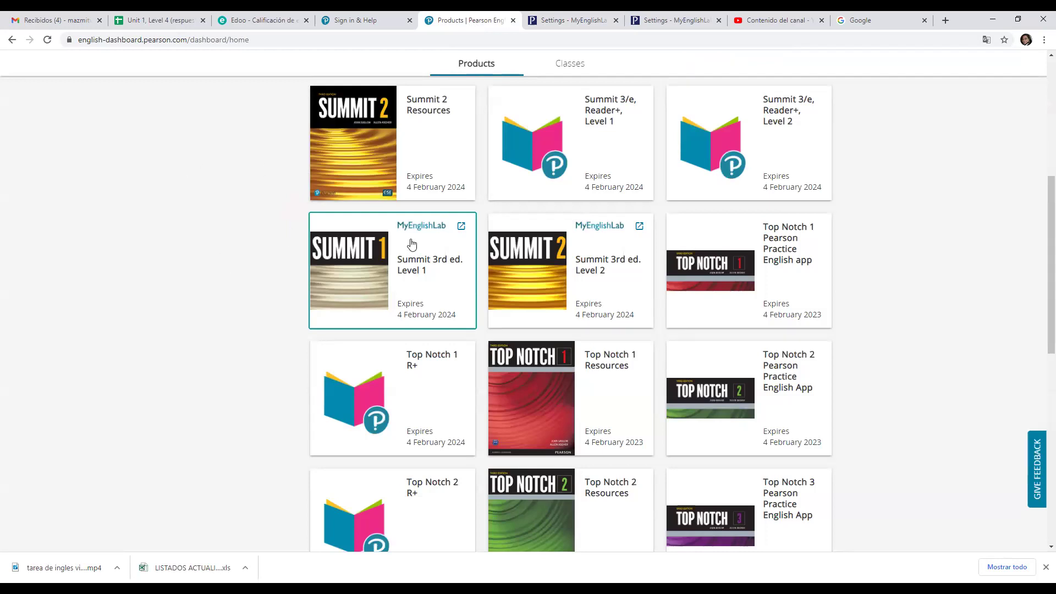
scroll(376, 276, up, 2)
scroll(378, 278, up, 2)
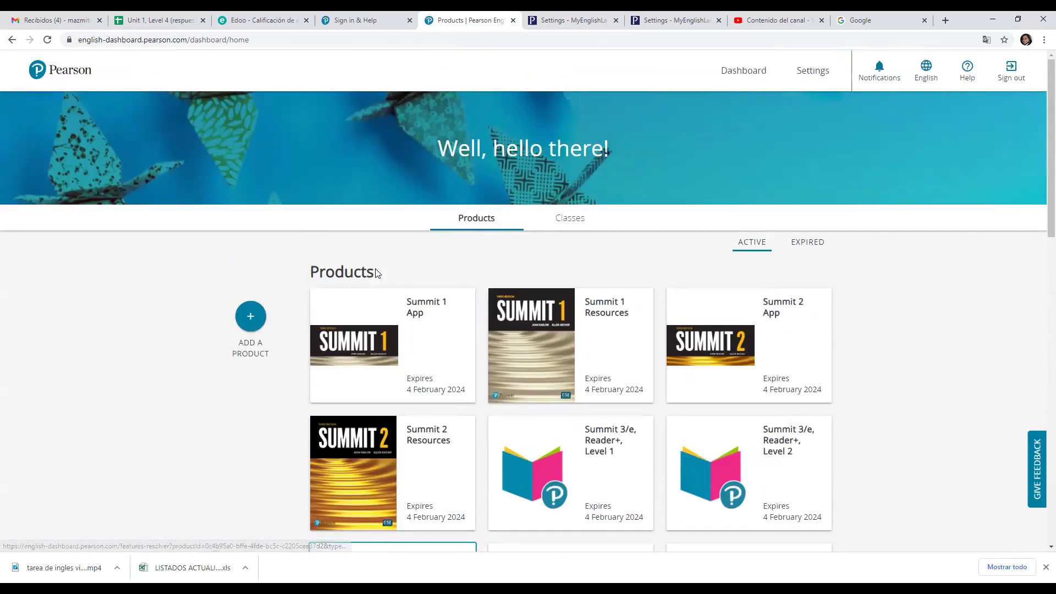
scroll(381, 282, down, 3)
scroll(384, 289, down, 2)
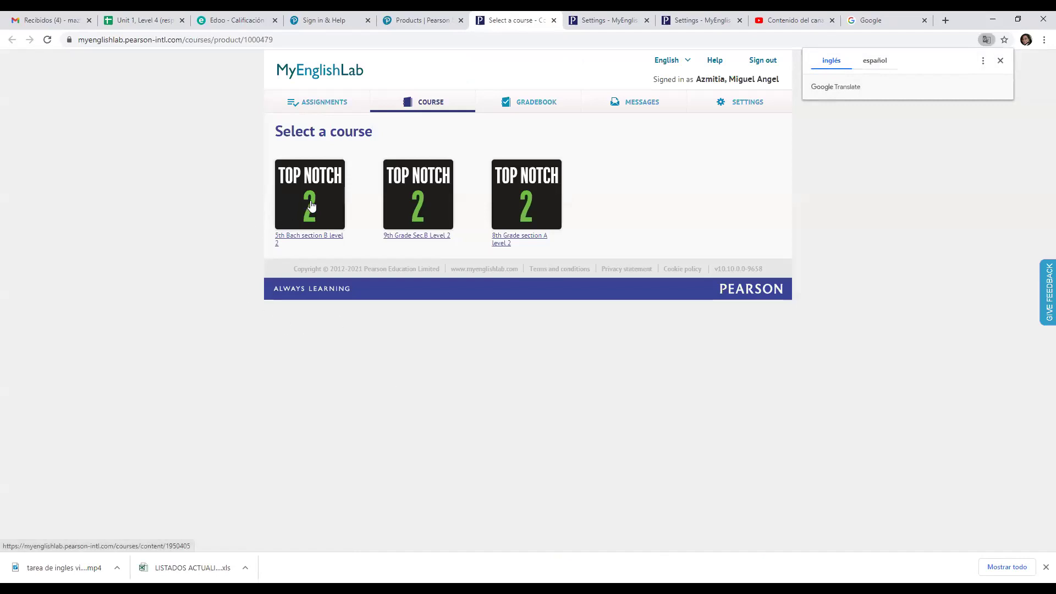
Open the Summit 1 course for 9th Grade section A level 4 to list its Unit 1 content.
click(417, 200)
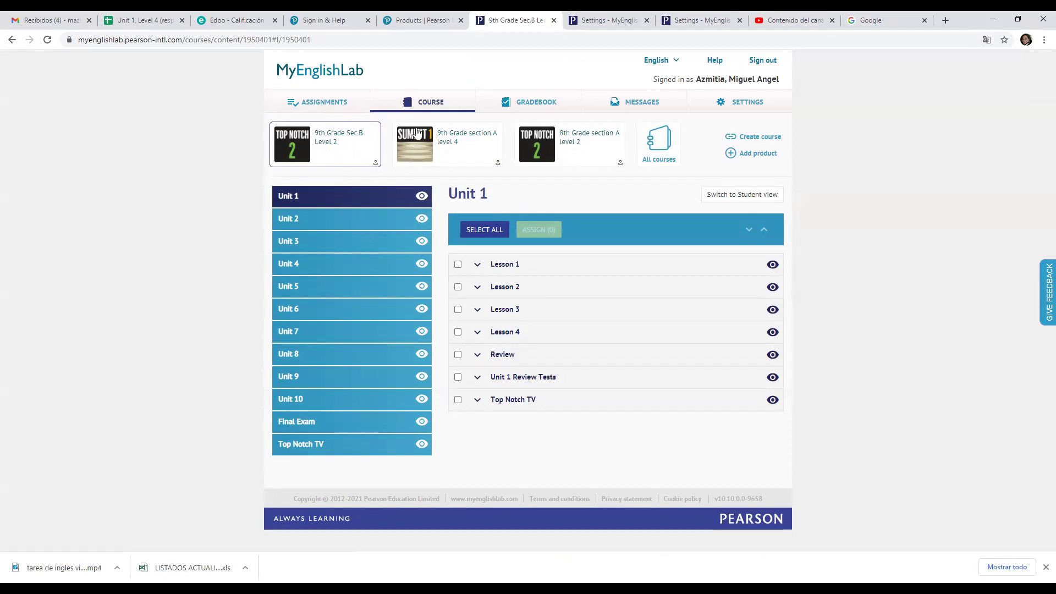
click(434, 151)
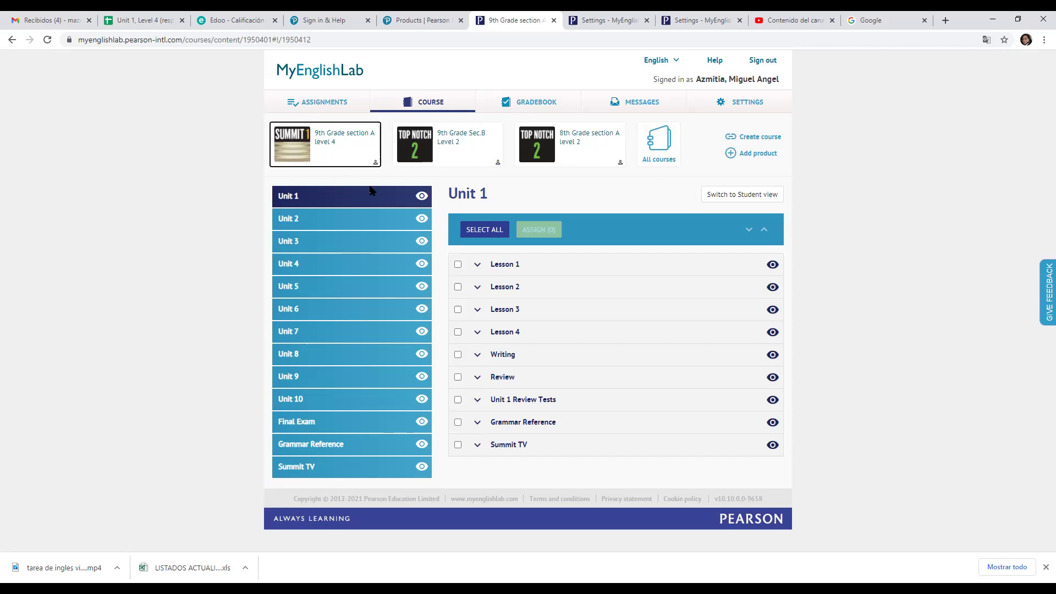
Expand Lesson 1's six activities and open the first personality-traits vocabulary activity.
click(510, 266)
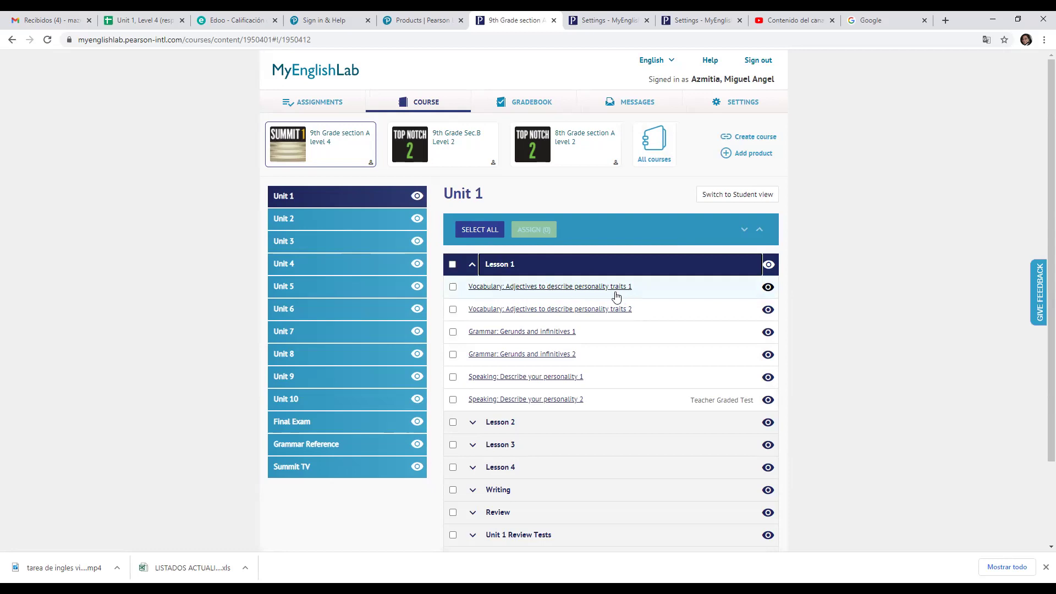
click(537, 286)
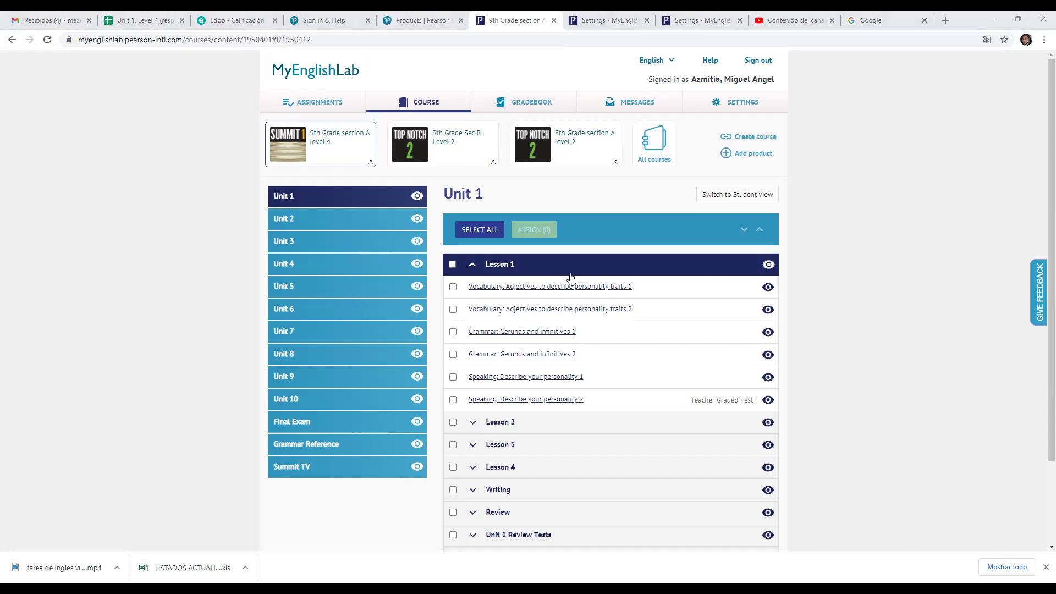
click(571, 280)
key(Tab)
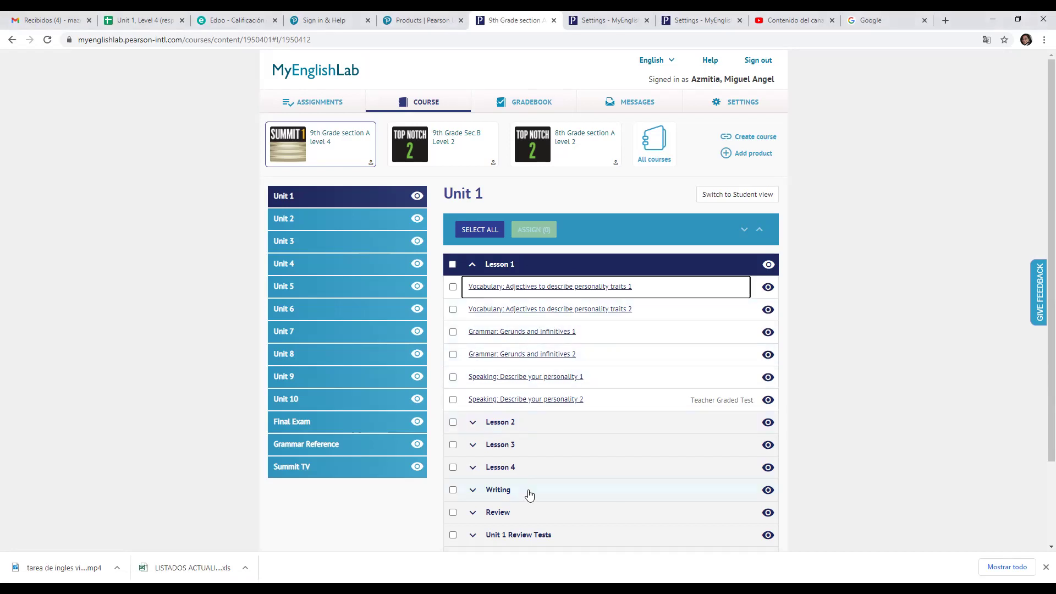